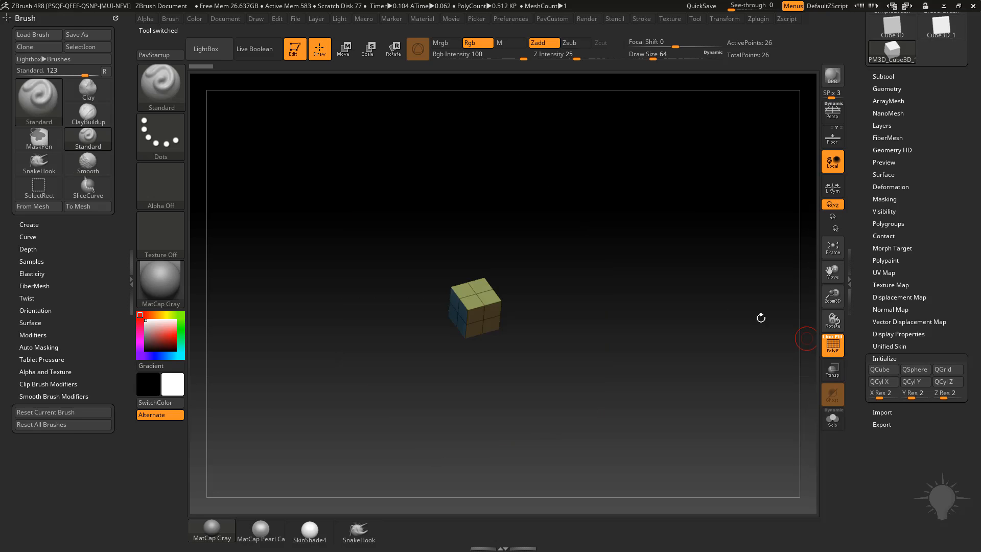
Turn on Dynamic Subdiv for the cube.
mouse_move(759, 317)
left_mouse_down()
mouse_move(731, 320)
mouse_move(756, 327)
left_mouse_up()
left_click(889, 89)
left_click(883, 199)
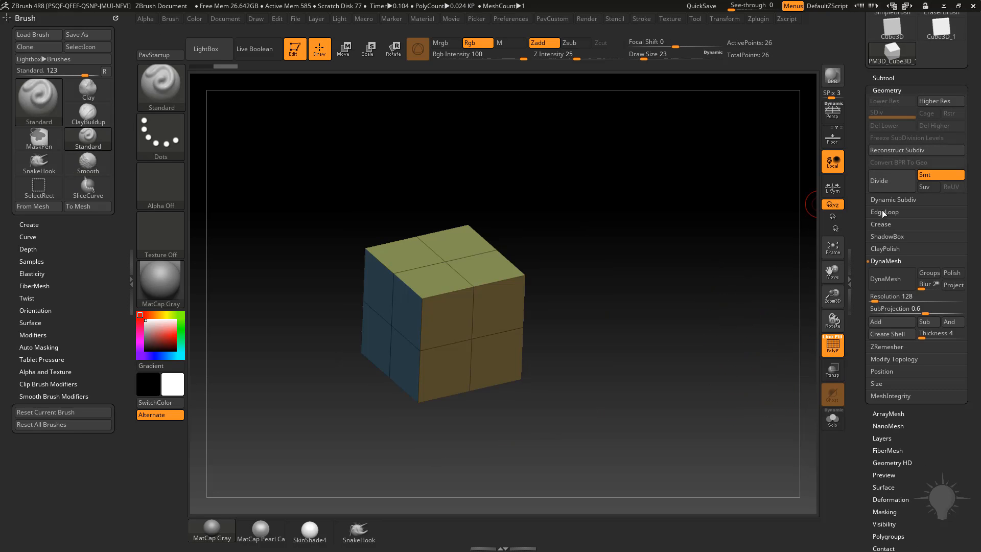
left_click(884, 211)
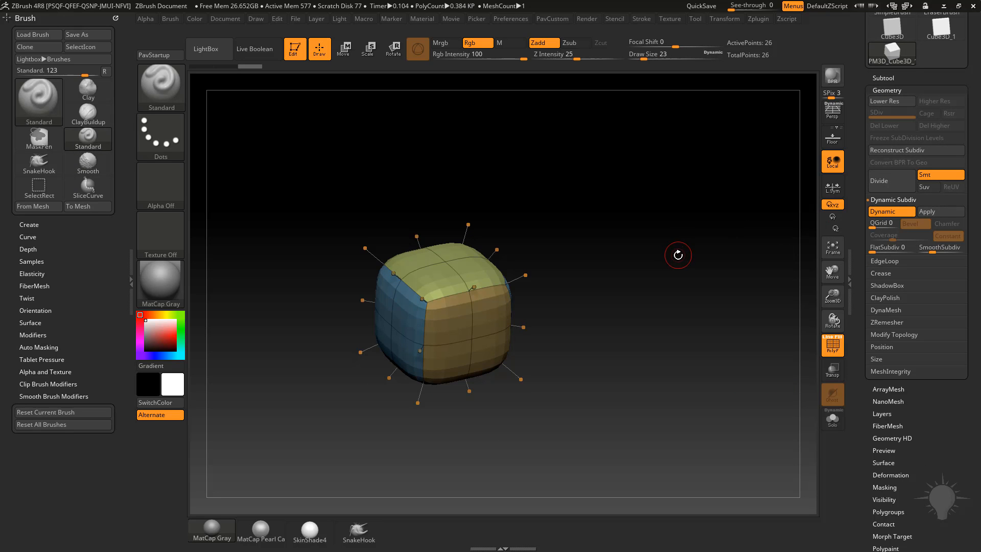
Toggle the cube's dynamic subdivision off and on, choosing to always auto-activate it without asking.
key("shift+d")
key("d")
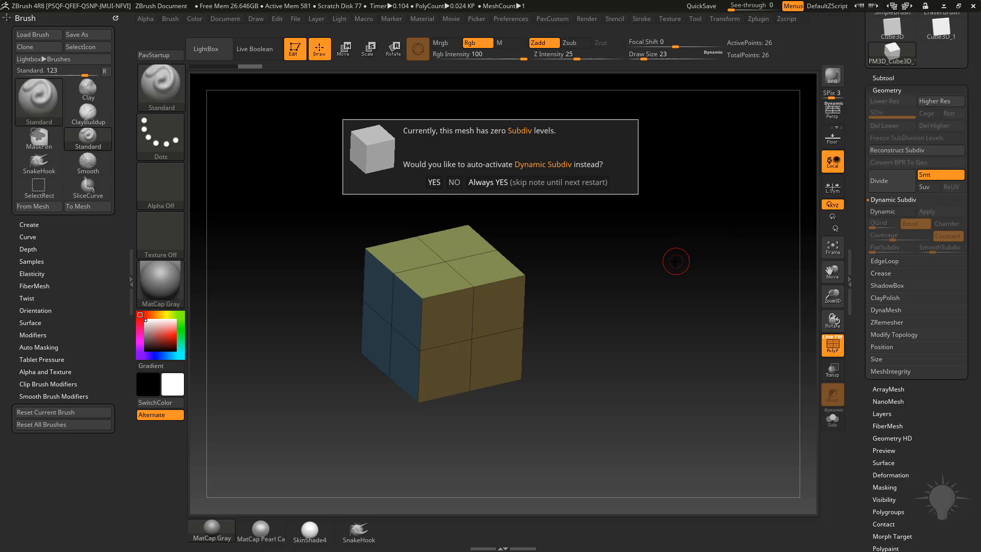
left_click(556, 182)
key("shift+d")
key("d")
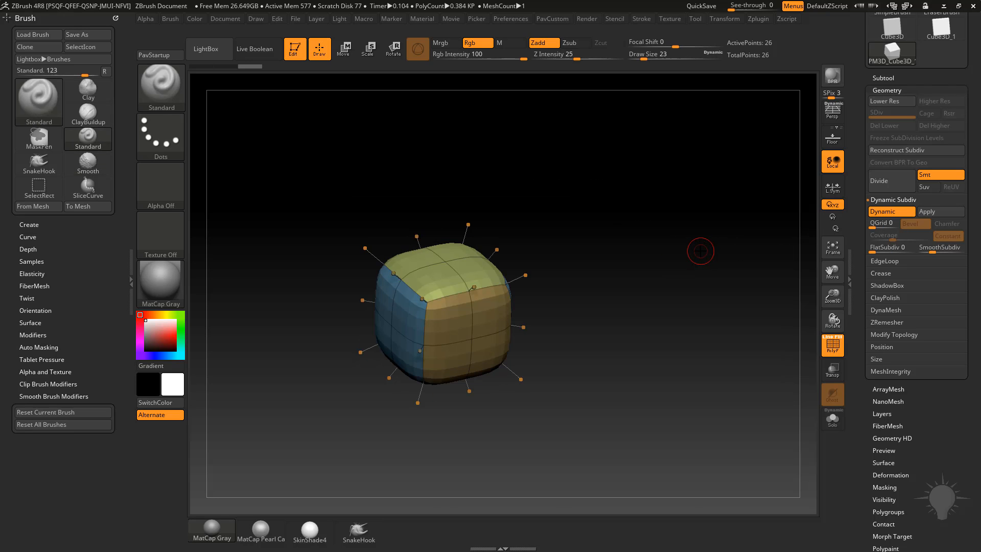
Set the cube's dynamic subdivision to SmoothSubdiv 1 and QGrid 1, with a bevel coverage of about 0.098.
key("shift+d")
key("d")
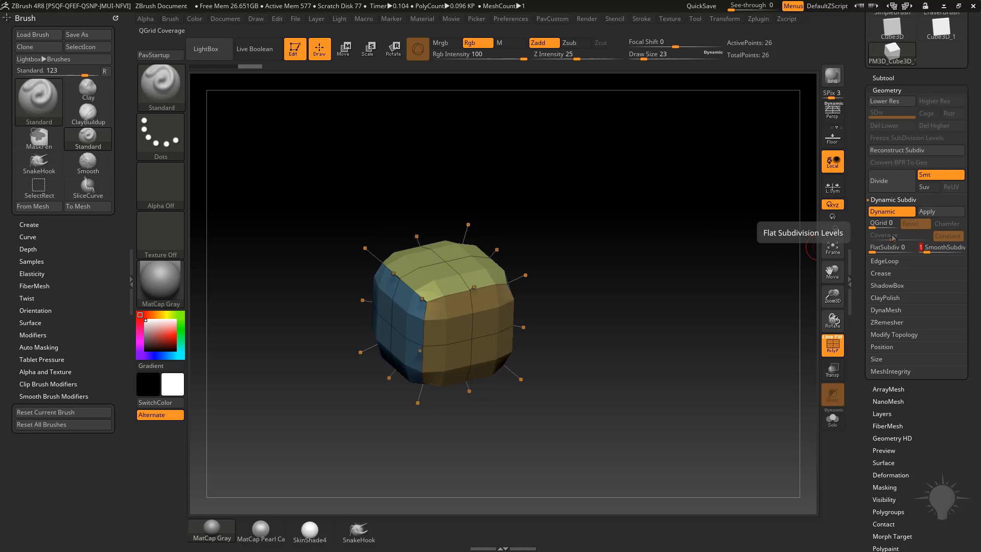
left_click_drag(872, 224, 903, 238)
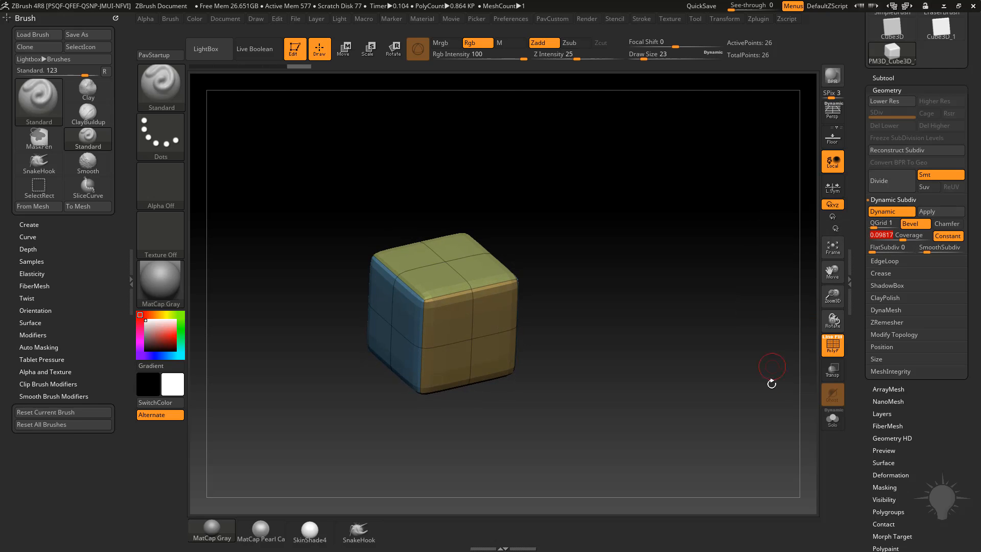
Duplicate the cube as a second subtool.
left_click(884, 78)
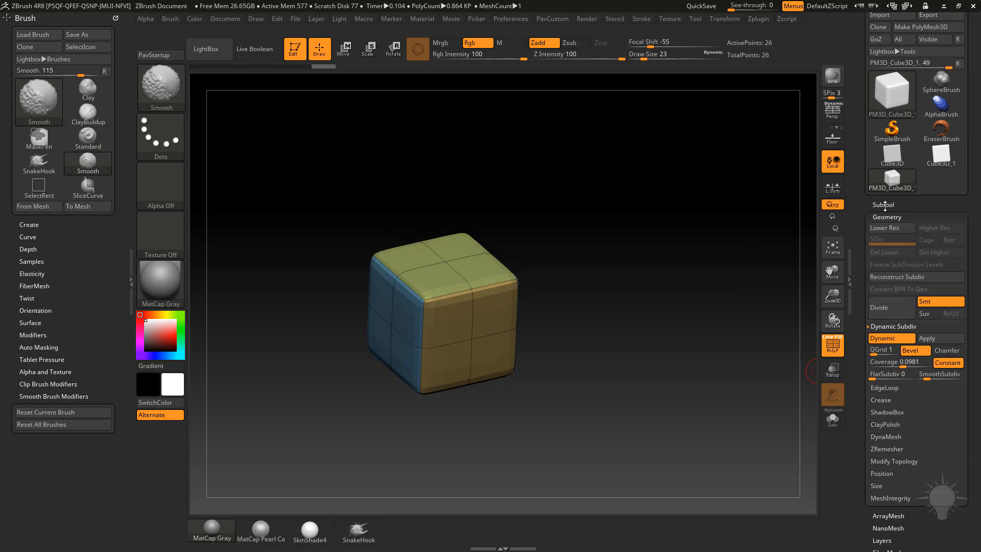
scroll(891, 511, "down", 1)
left_click(891, 478)
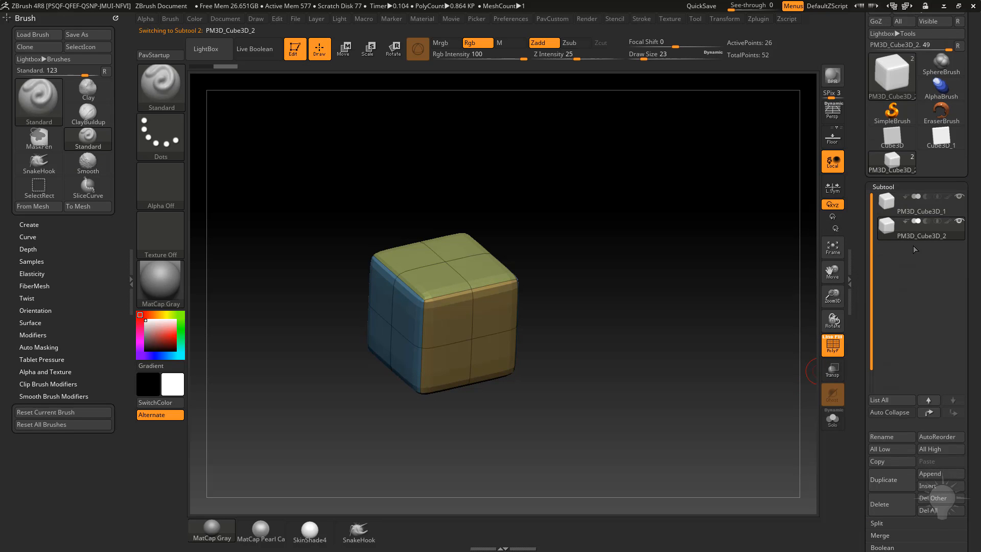
Move the duplicate cube diagonally off the original and back in depth so the two only partly overlap.
left_click_drag(738, 254, 639, 257, "shift")
key("w")
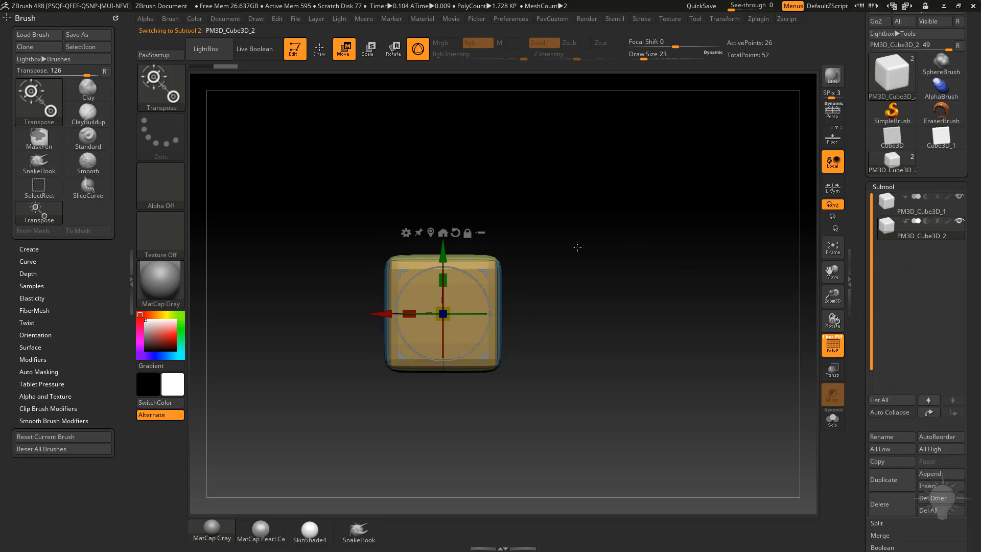
left_click_drag(575, 247, 634, 307)
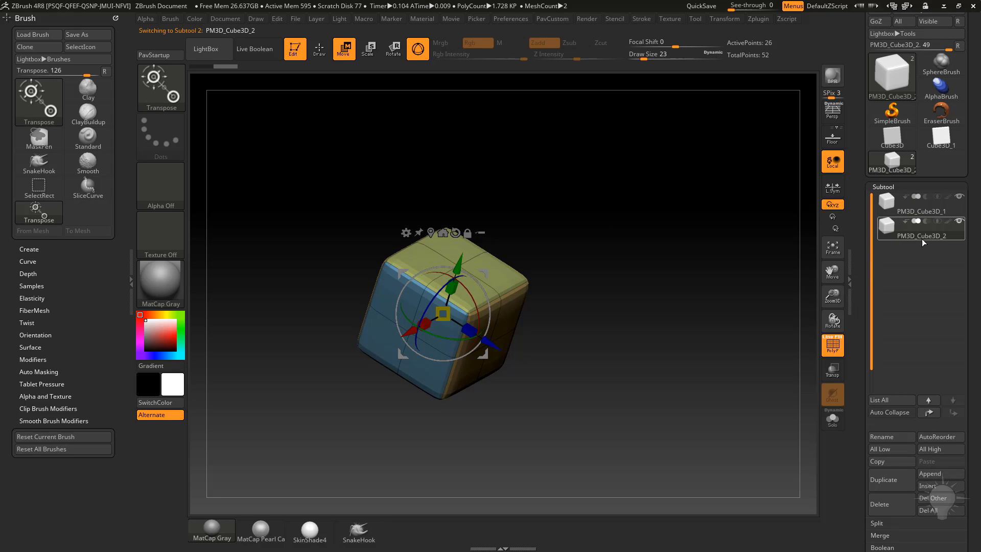
mouse_move(905, 228)
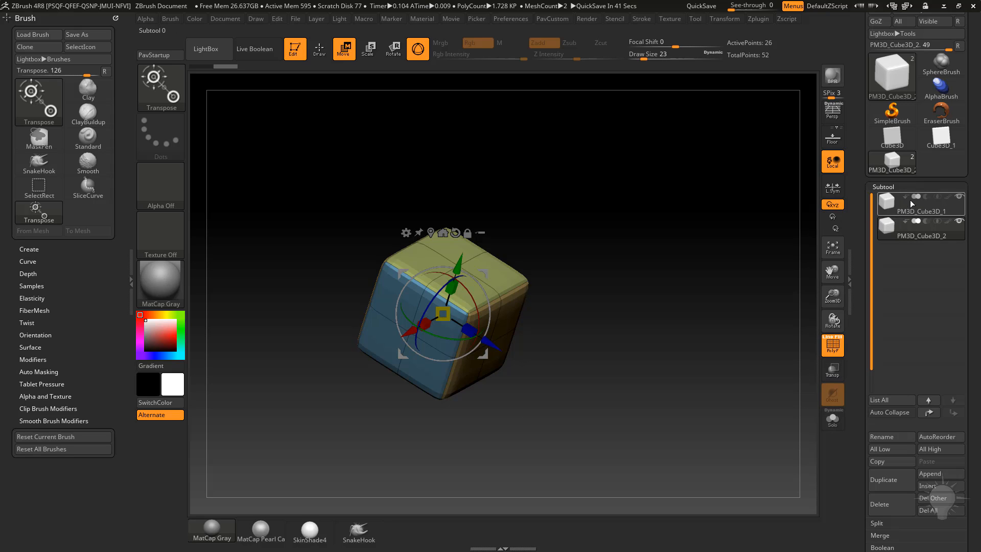
left_click_drag(634, 301, 613, 234, "shift")
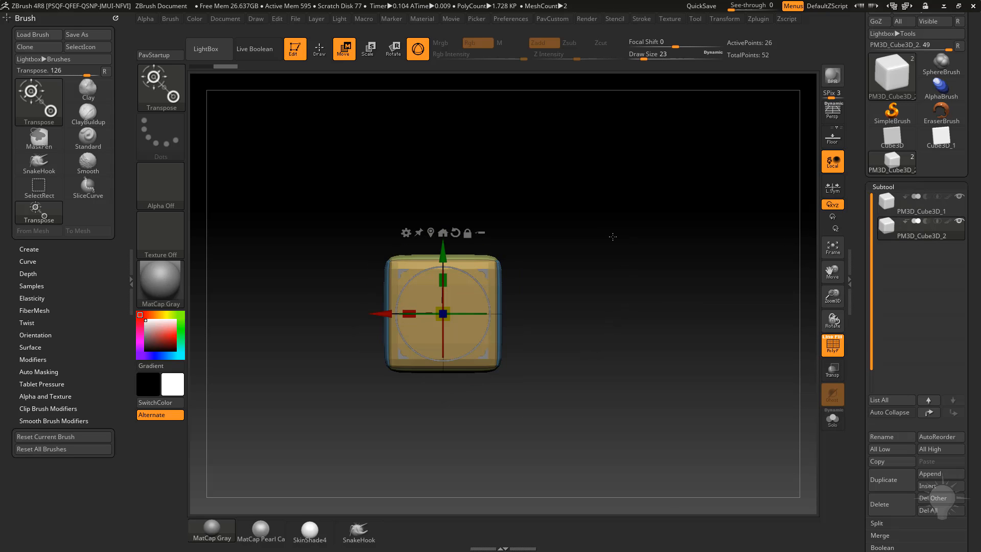
mouse_move(488, 270)
left_mouse_down()
mouse_move(566, 215)
mouse_move(630, 267)
left_mouse_up()
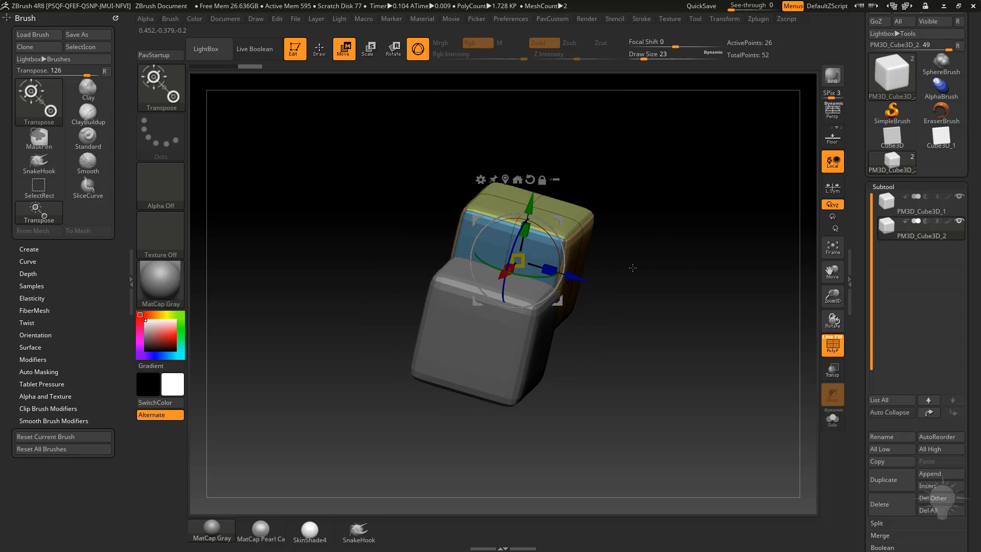
left_click_drag(570, 274, 611, 285)
left_click_drag(676, 306, 633, 292)
Set the second cube to Boolean subtraction and turn on Live Boolean.
key("q")
left_click(927, 222)
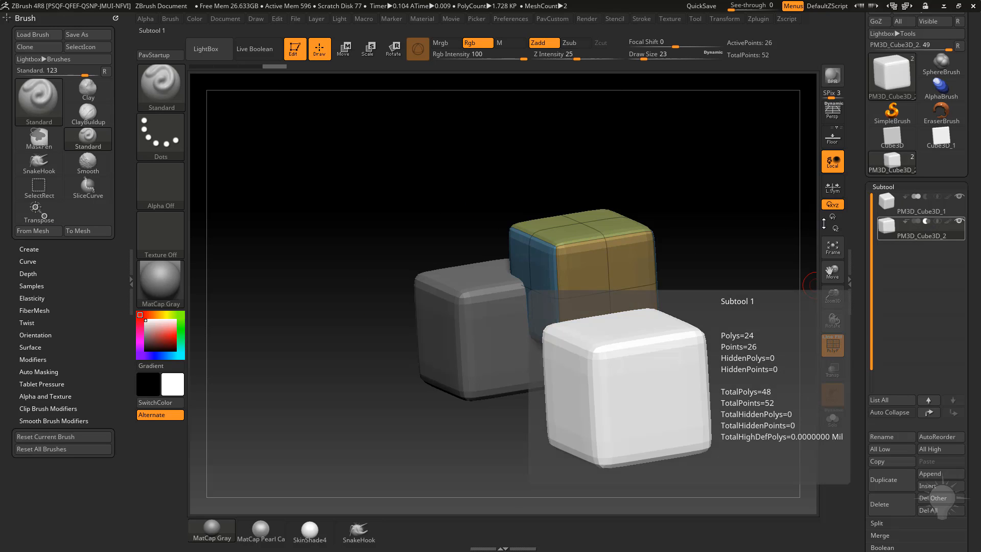
left_click(255, 49)
mouse_move(736, 265)
left_mouse_down()
mouse_move(759, 321)
mouse_move(707, 249)
mouse_move(737, 293)
mouse_move(745, 280)
mouse_move(734, 333)
mouse_move(736, 294)
mouse_move(707, 274)
left_mouse_up()
Turn off PolyFrame display and set the draw size to 14.
left_click(831, 352)
key("s")
left_click(724, 332)
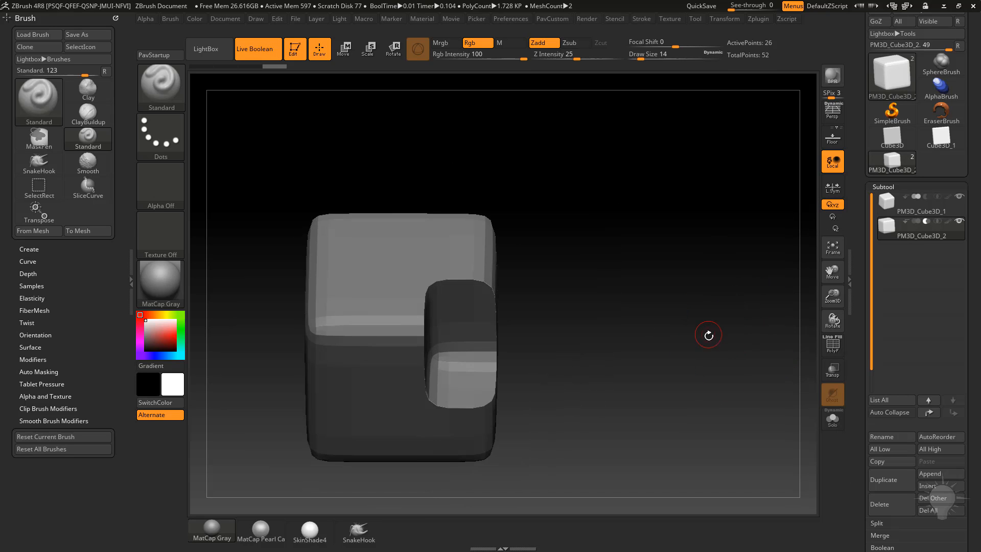
Switch the second cube to Boolean intersection to preview the overlap, and return it to subtraction.
left_click(937, 221)
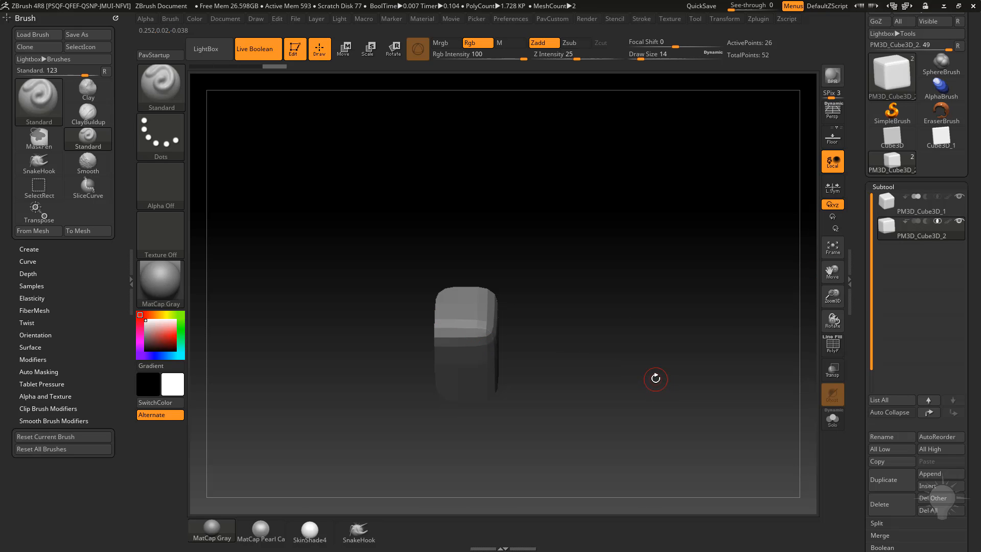
left_click_drag(656, 379, 806, 272)
left_click_drag(740, 250, 736, 345)
left_click_drag(668, 285, 861, 258)
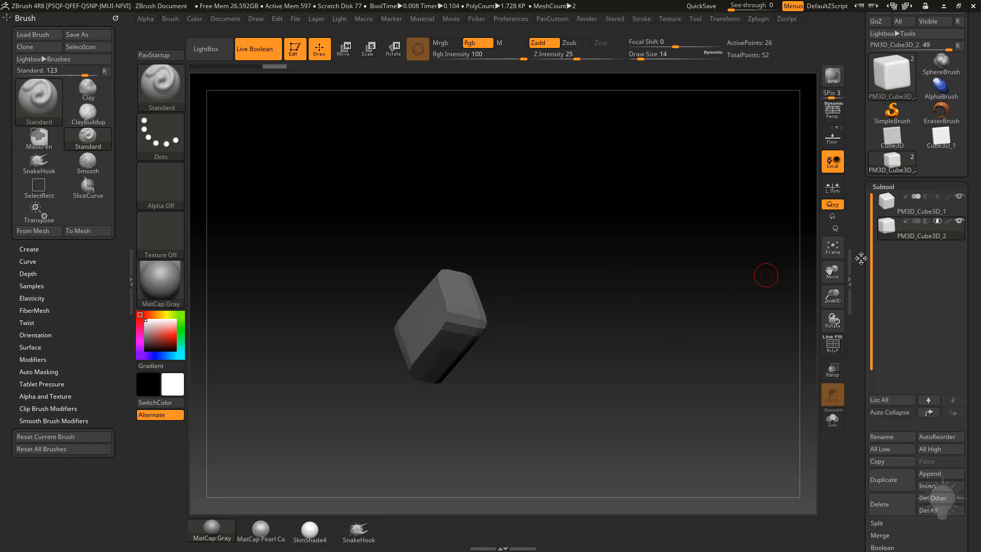
left_click(925, 221)
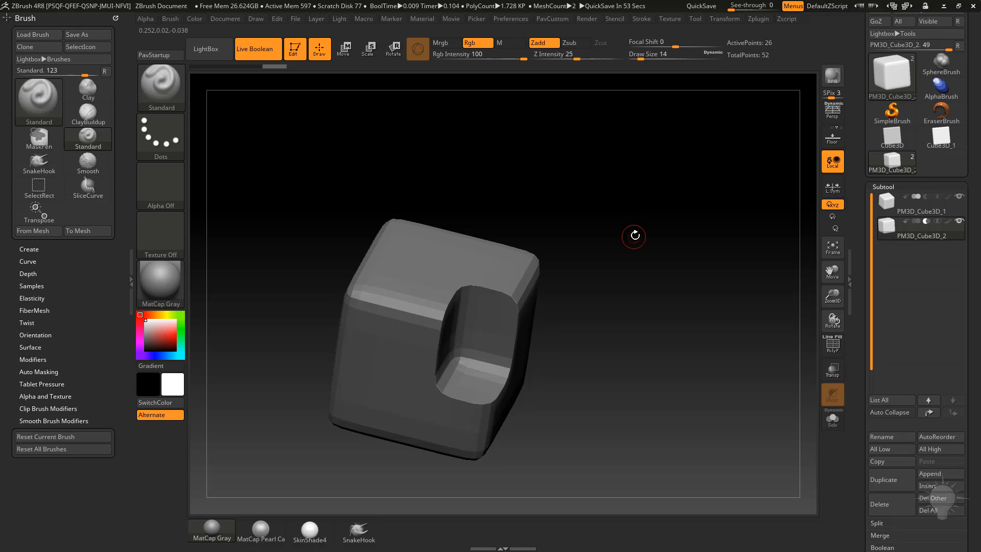
Examine the live subtraction on the first cube and the subtool's options for making a Boolean mesh.
left_click_drag(635, 236, 559, 232, "alt")
left_click_drag(727, 148, 807, 163)
left_click_drag(651, 253, 557, 205, "alt")
left_click_drag(873, 516, 873, 201)
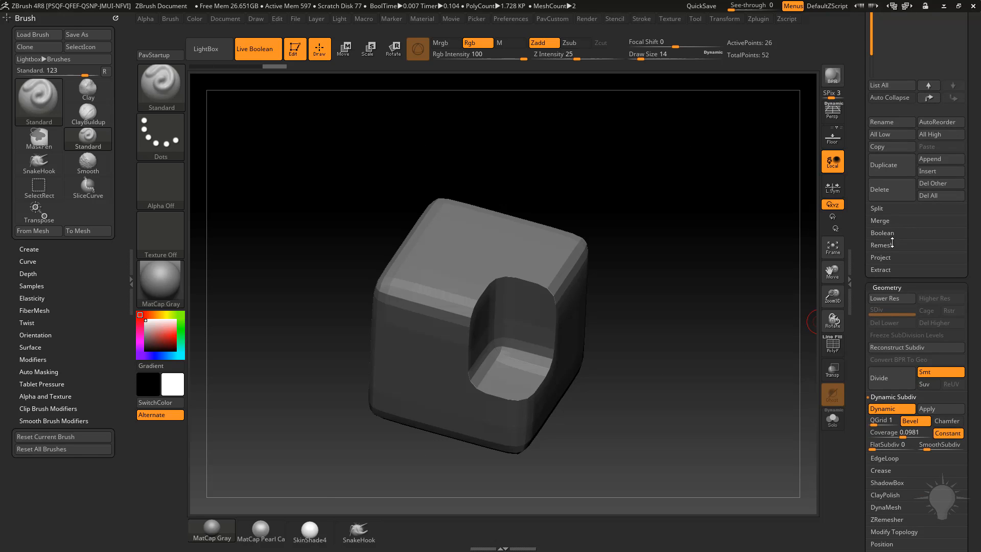
left_click(882, 233)
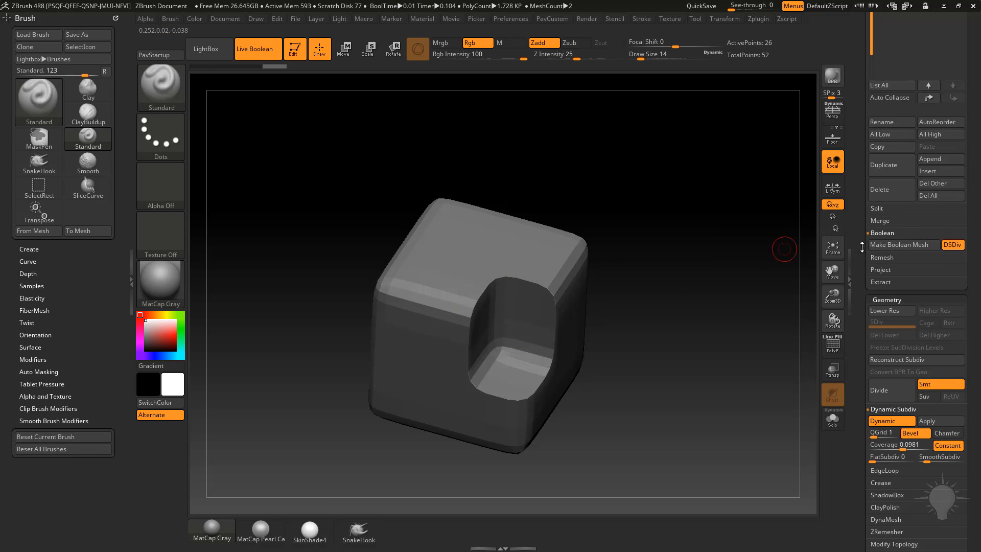
left_click_drag(862, 248, 858, 360)
left_click_drag(714, 270, 687, 311)
left_click_drag(635, 254, 544, 322)
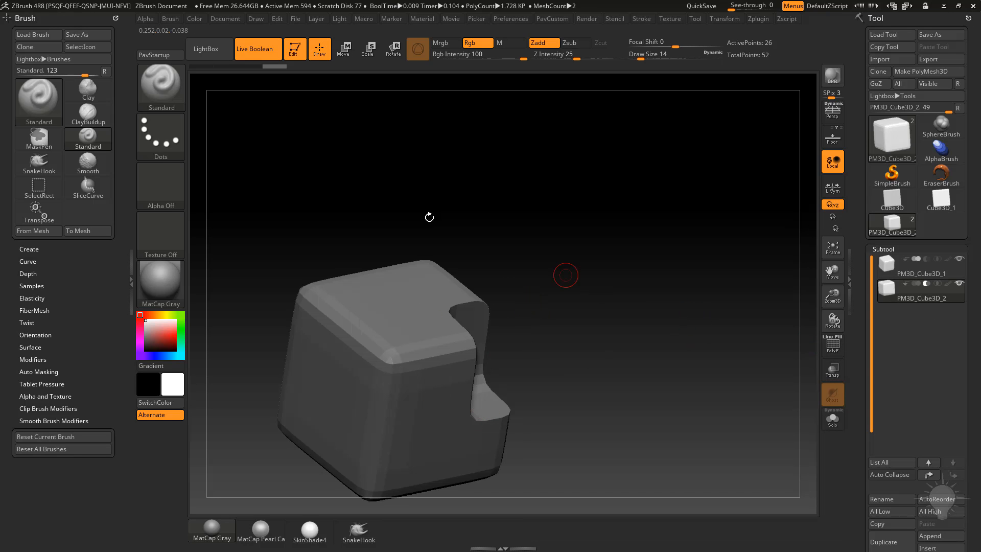
Turn off Live Boolean and show PolyFrame on the subtools again.
left_click(254, 48)
left_click(830, 345)
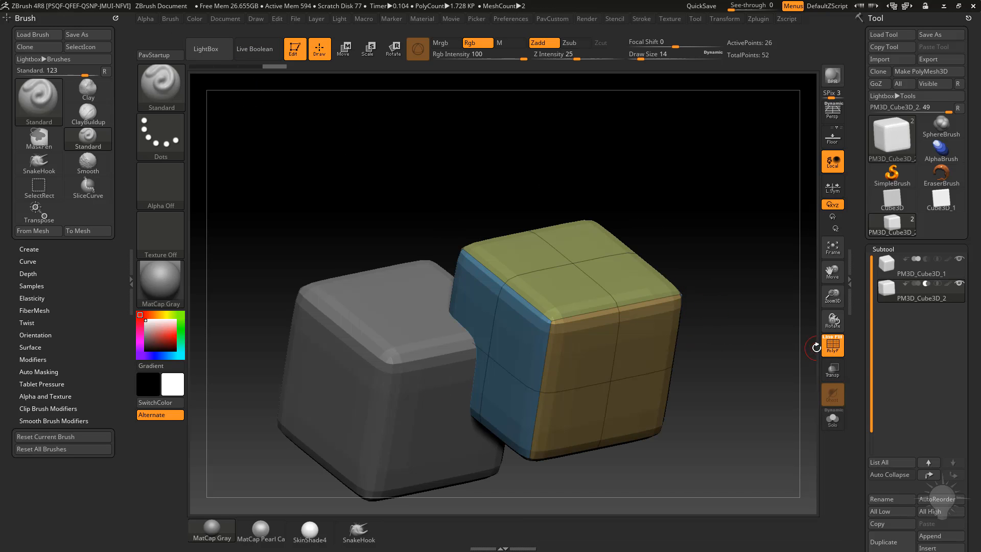
Switch off dynamic subdivision on the second cube and assign all its faces to a single polygroup.
key("shift+d")
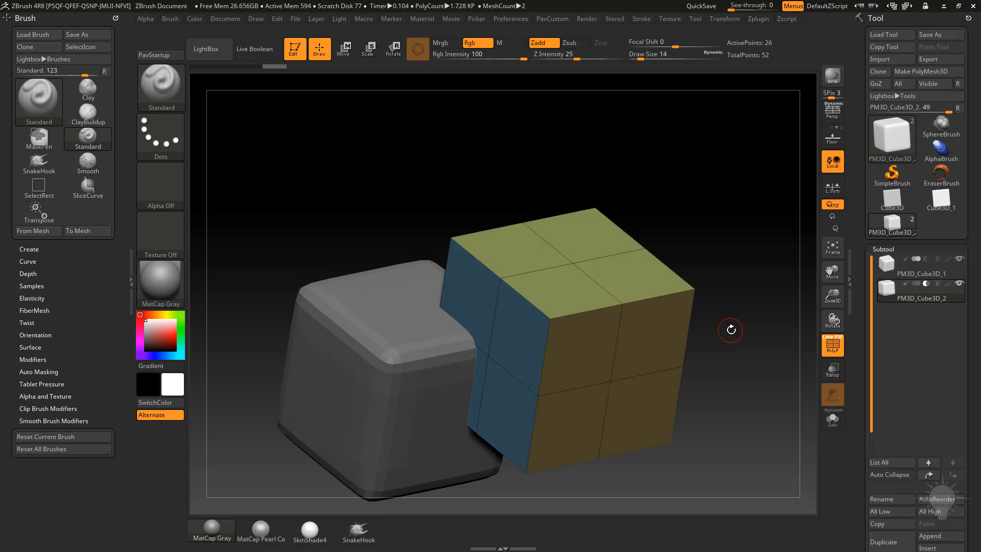
left_click_drag(764, 329, 746, 307, "alt")
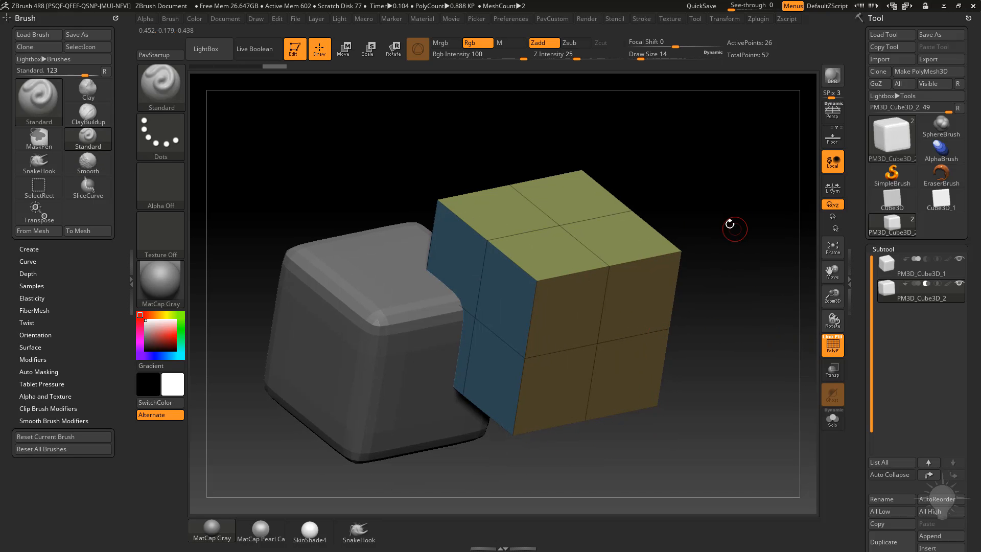
left_click_drag(710, 208, 701, 234)
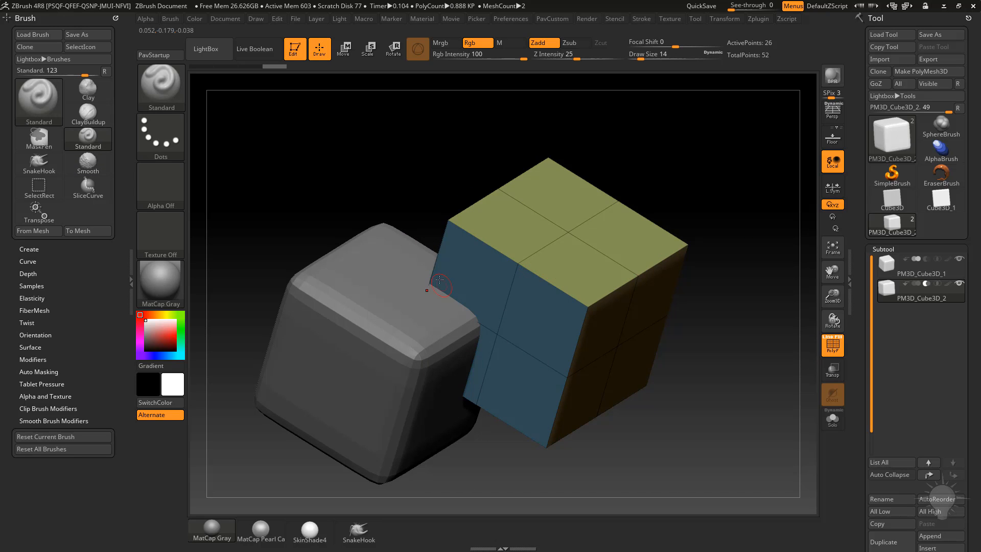
left_click_drag(440, 237, 440, 310)
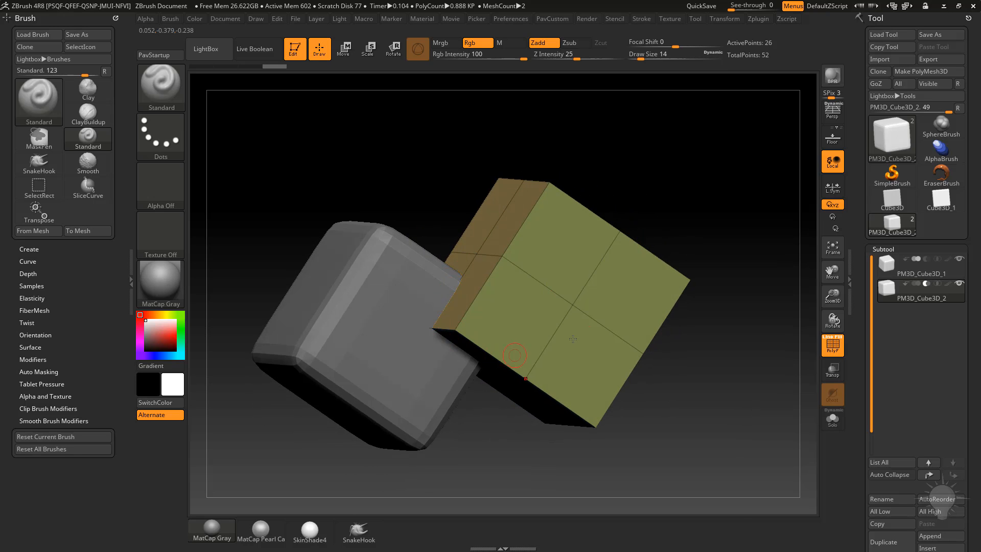
left_click_drag(710, 286, 707, 238)
key("ctrl+w")
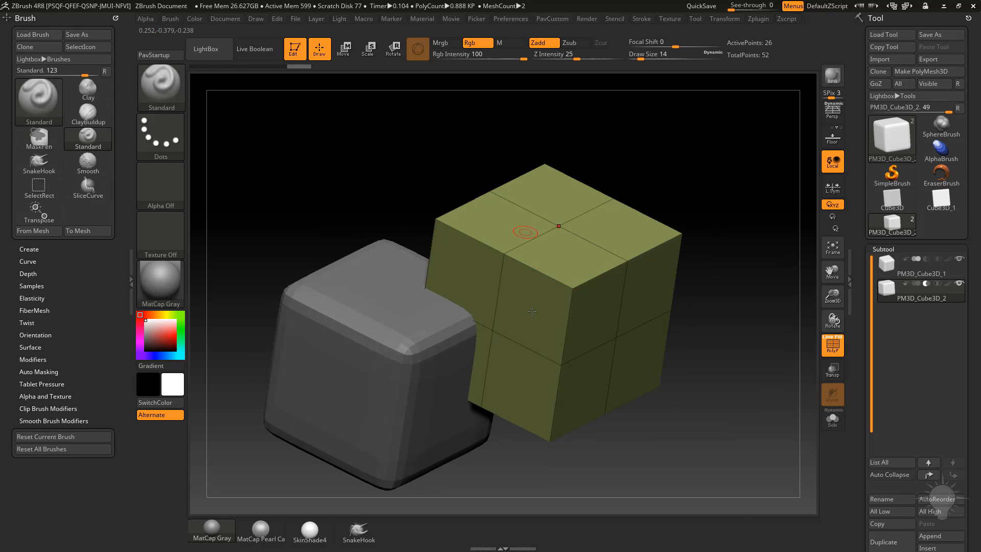
Select the ZModeler brush and set its polygon action to QMesh with the target Polygroup All.
key("b")
key("z")
key("m")
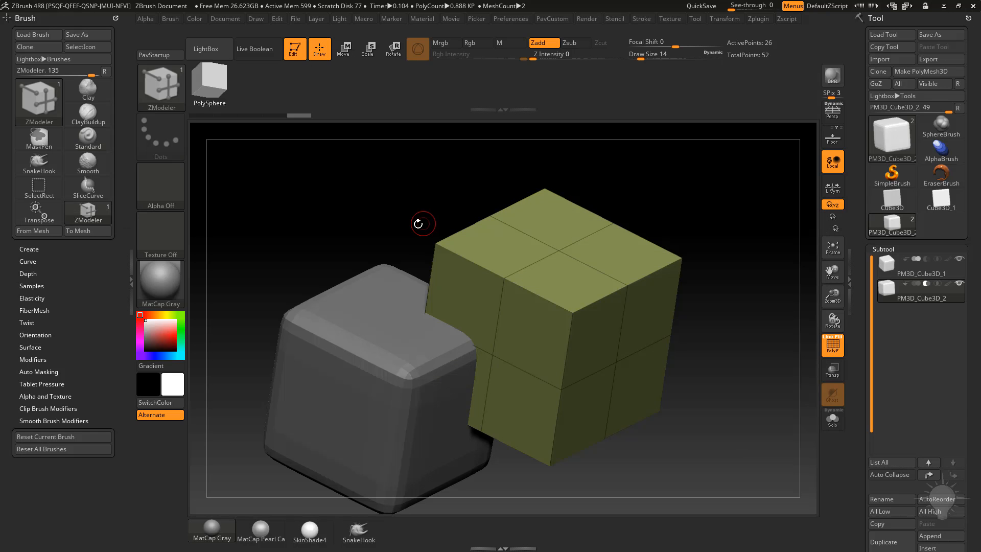
left_click_drag(639, 179, 662, 223)
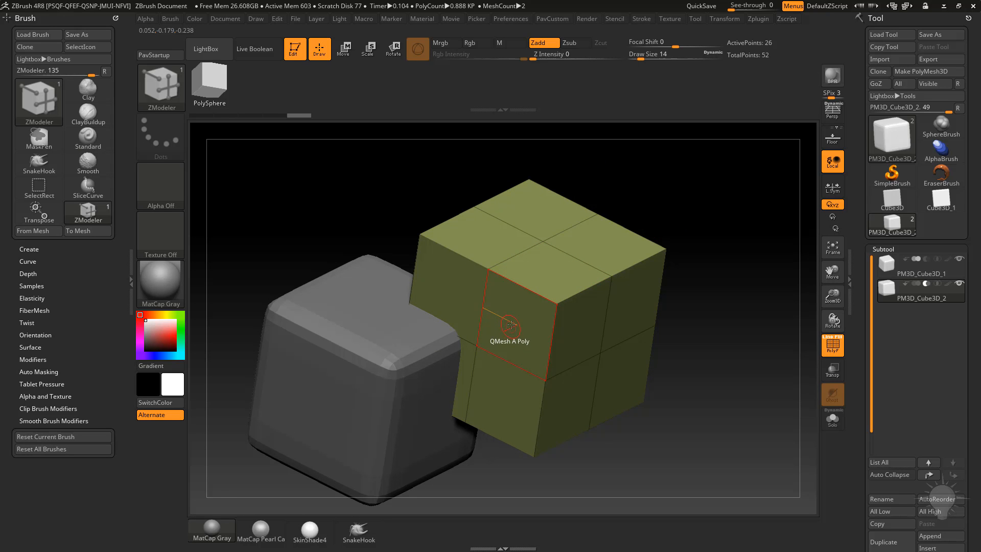
key("space")
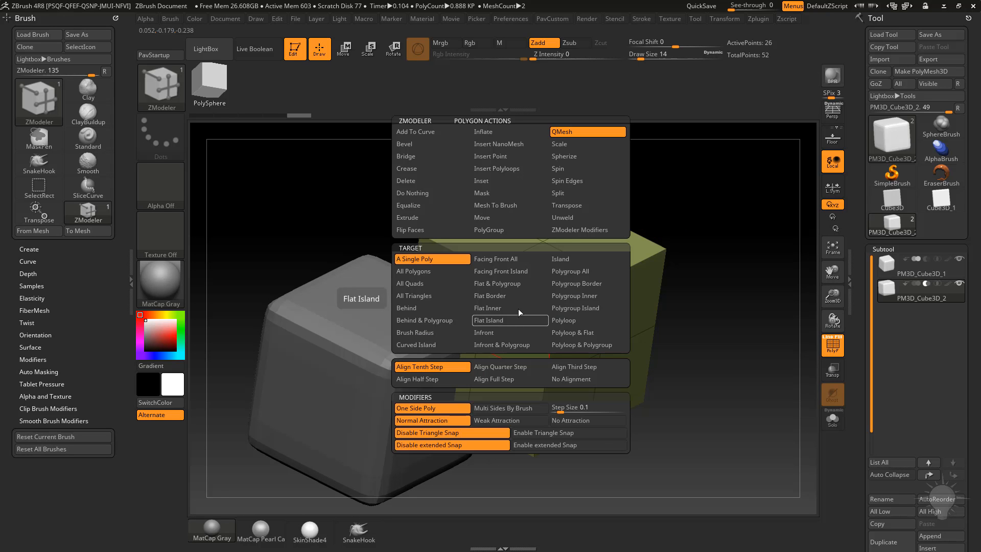
left_click(580, 283)
Try QMesh on the whole polygroup of the closed second cube, pulling its faces outward.
left_click_drag(498, 333, 491, 340)
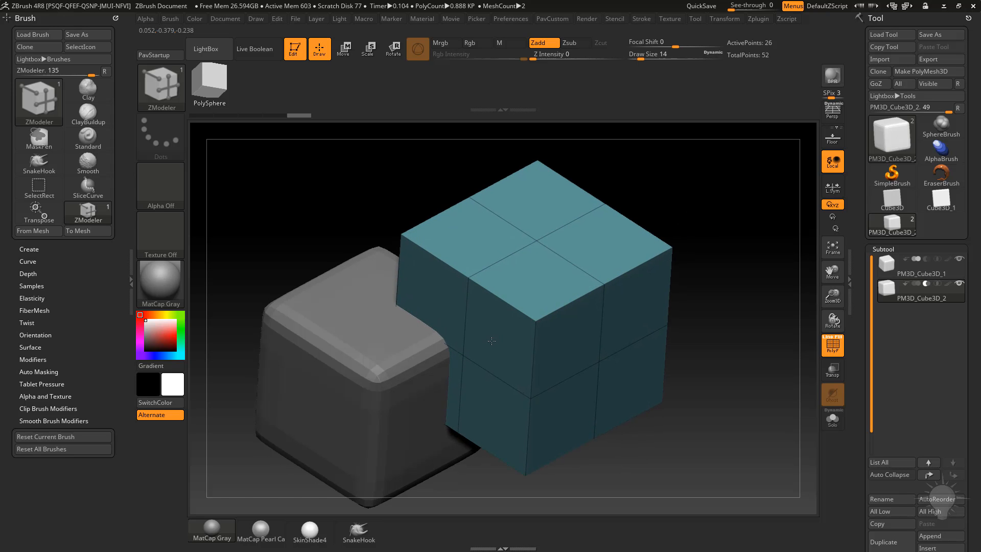
left_click_drag(733, 300, 729, 267)
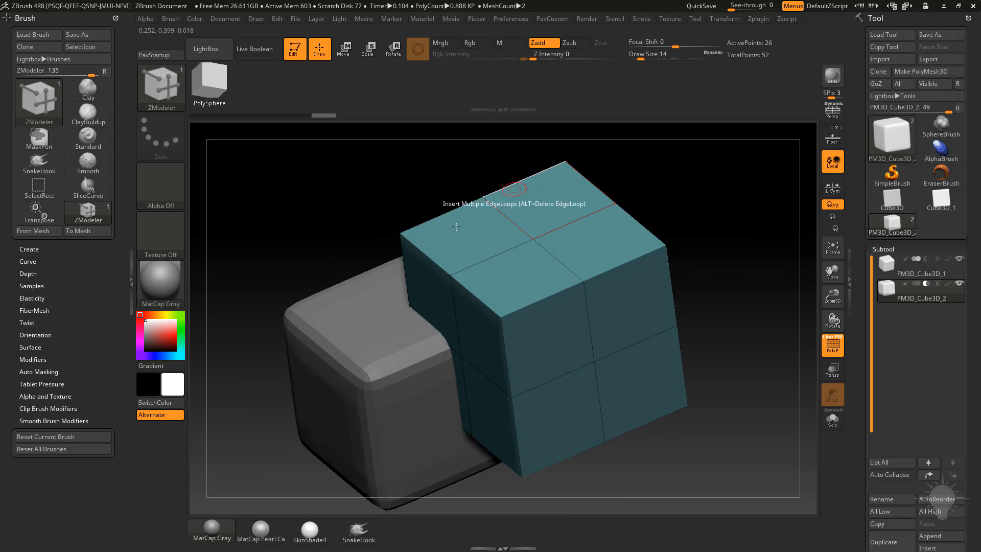
mouse_move(696, 270)
left_mouse_down()
mouse_move(735, 284)
mouse_move(714, 250)
left_mouse_up()
Hide the three faces around the second cube's upper front corner and delete the hidden geometry.
left_click_drag(742, 205, 662, 289, "ctrl+shift")
mouse_move(734, 299)
left_mouse_down()
mouse_move(749, 277)
mouse_move(749, 287)
left_mouse_up()
key("space")
key("space")
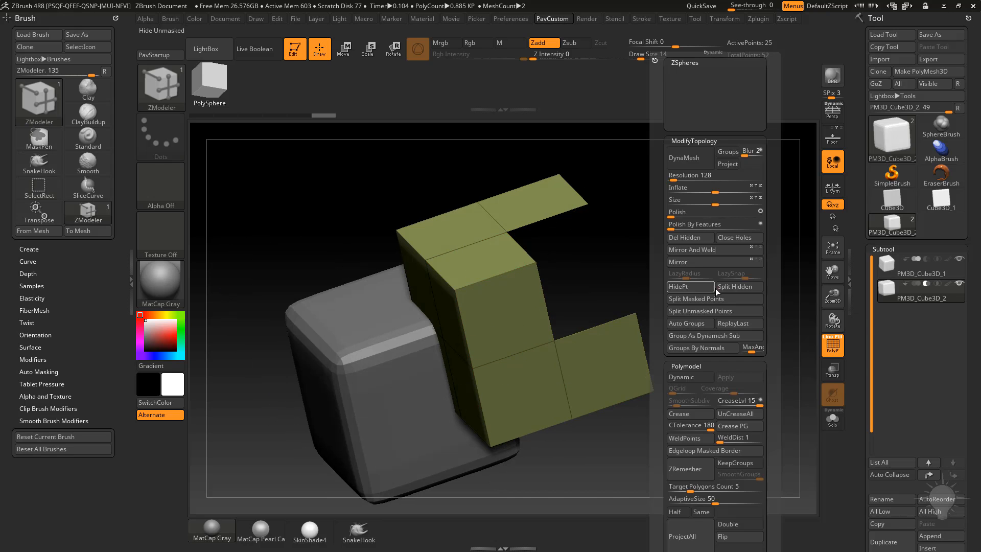
left_click(694, 251)
QMesh the whole polygroup of the open cube outward to give it a thin wall.
key("space")
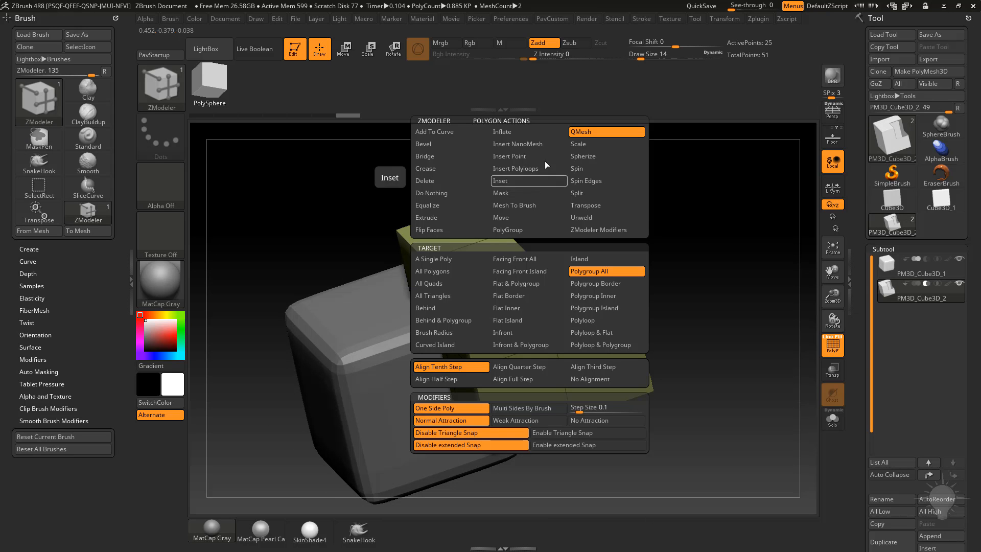
left_click_drag(529, 214, 529, 199)
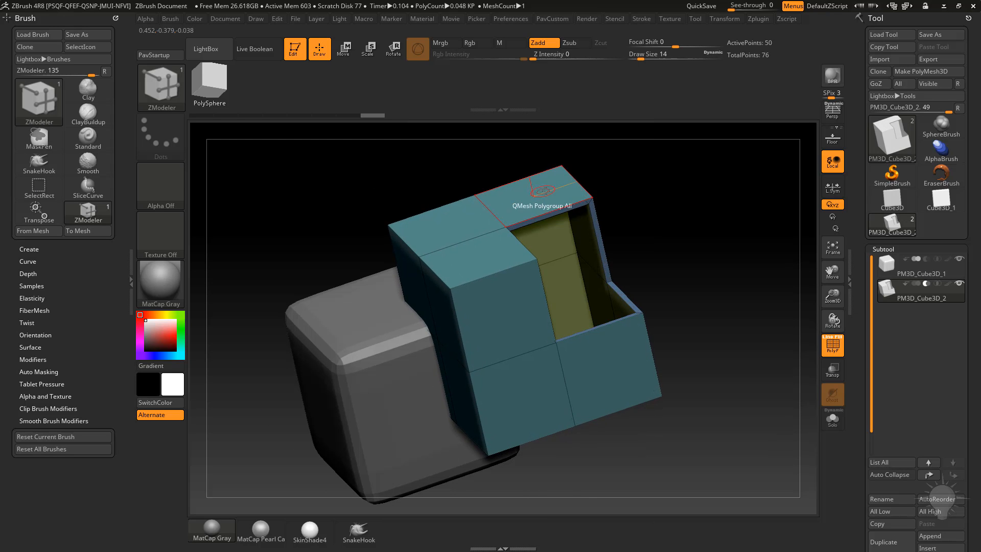
Turn on Live Boolean and view the boolean result of the two cubes both with and without the polyframe.
left_click_drag(705, 268, 712, 272)
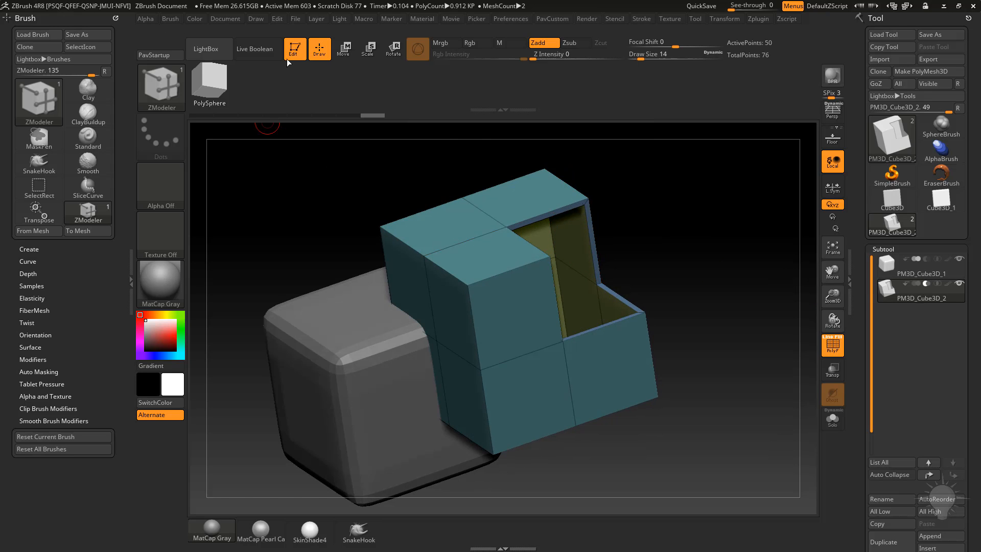
left_click(262, 50)
key("shift+f")
left_click_drag(780, 304, 761, 312)
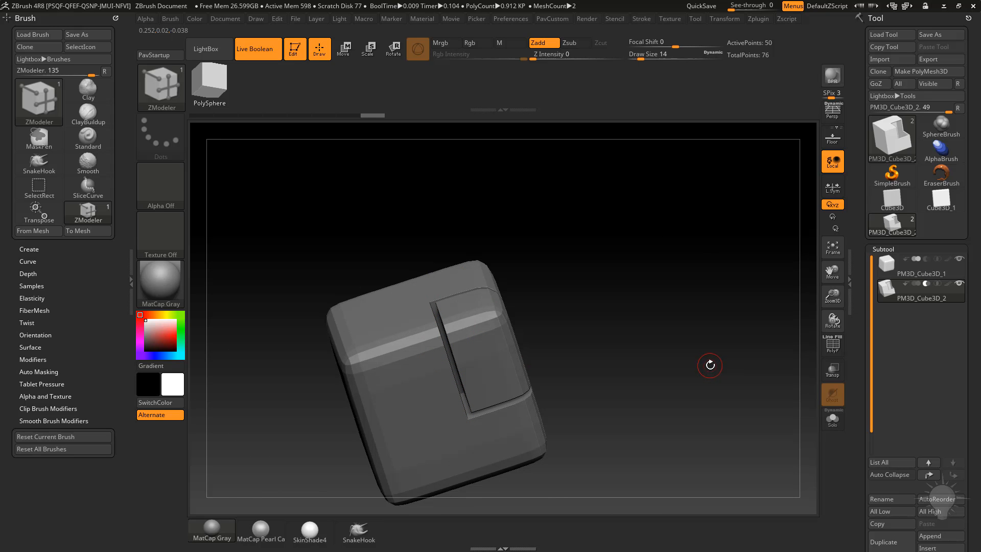
left_click(835, 348)
left_click_drag(731, 293, 776, 278)
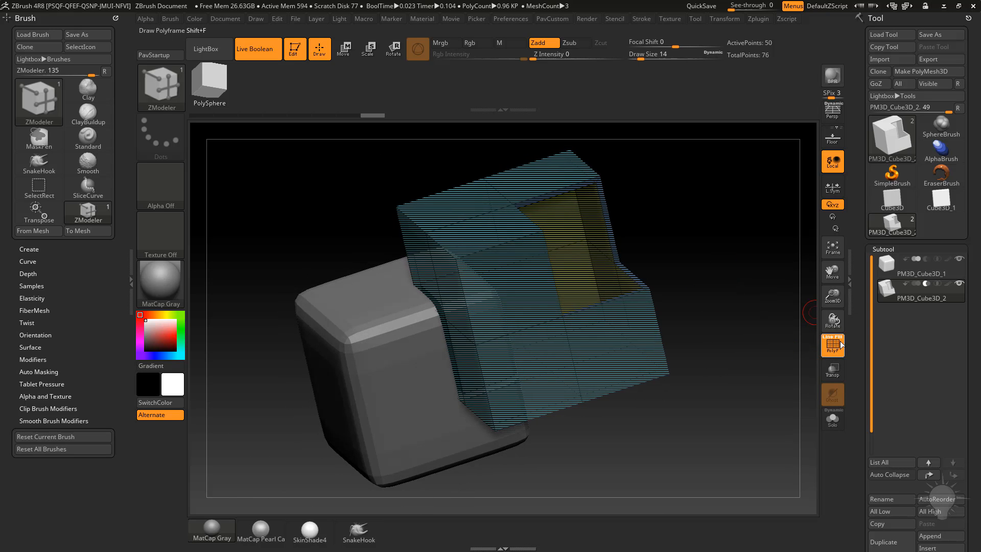
Shift the thick-walled open cube along its X axis with the polyframe hidden, and show the polyframe again.
left_click(834, 348)
key("w")
left_click_drag(539, 266, 600, 239)
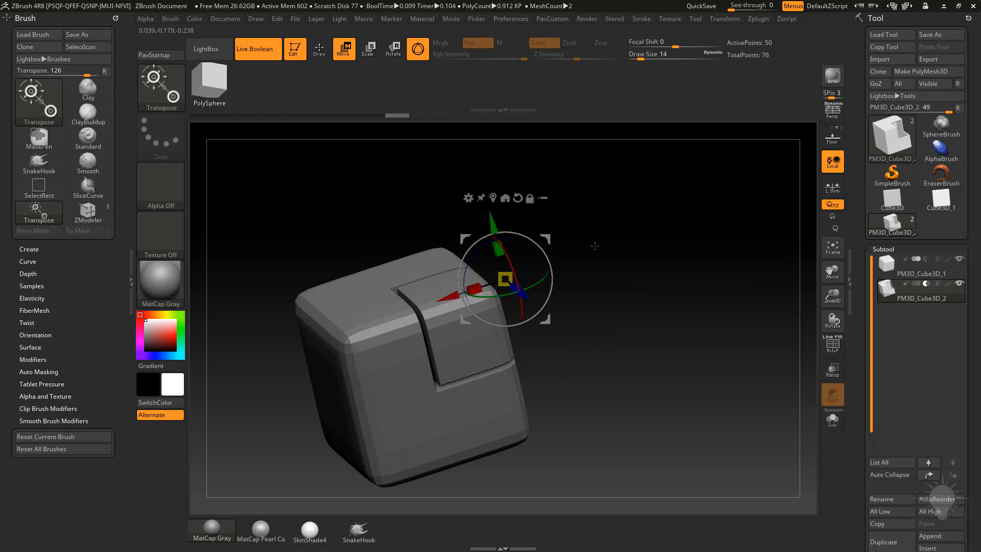
left_click_drag(474, 289, 429, 306)
key("shift+f")
key("q")
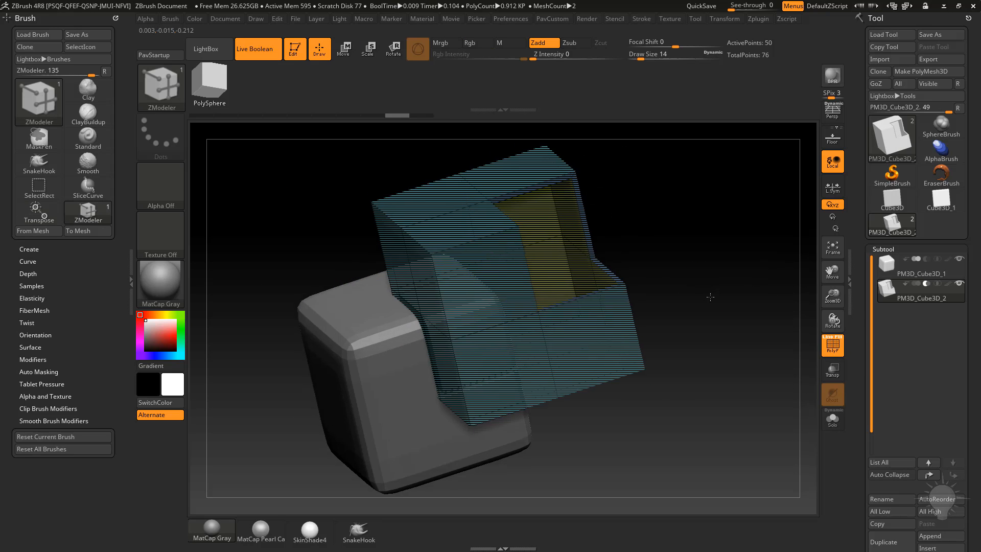
Examine the open cube's walls up close in the polyframe, and the Live Boolean result with the polyframe hidden.
key("f")
key("space")
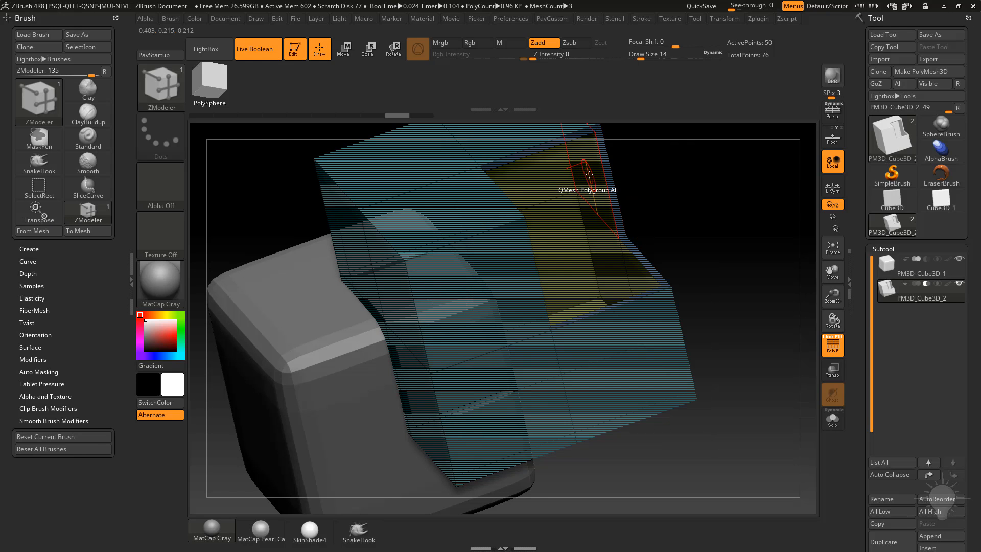
mouse_move(593, 176)
left_mouse_down()
mouse_move(575, 178)
mouse_move(596, 177)
left_mouse_up()
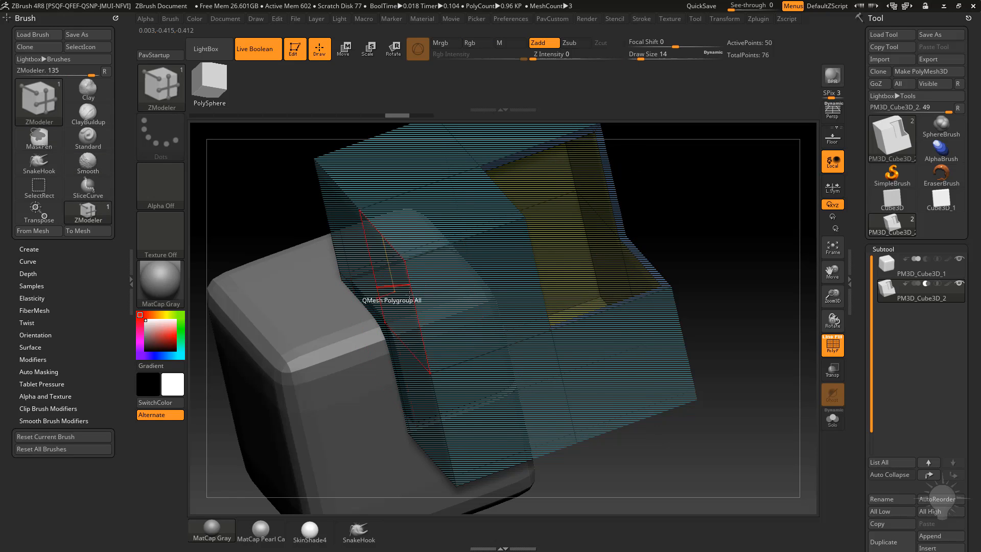
mouse_move(627, 358)
left_mouse_down()
mouse_move(744, 450)
mouse_move(613, 332)
mouse_move(630, 347)
left_mouse_up()
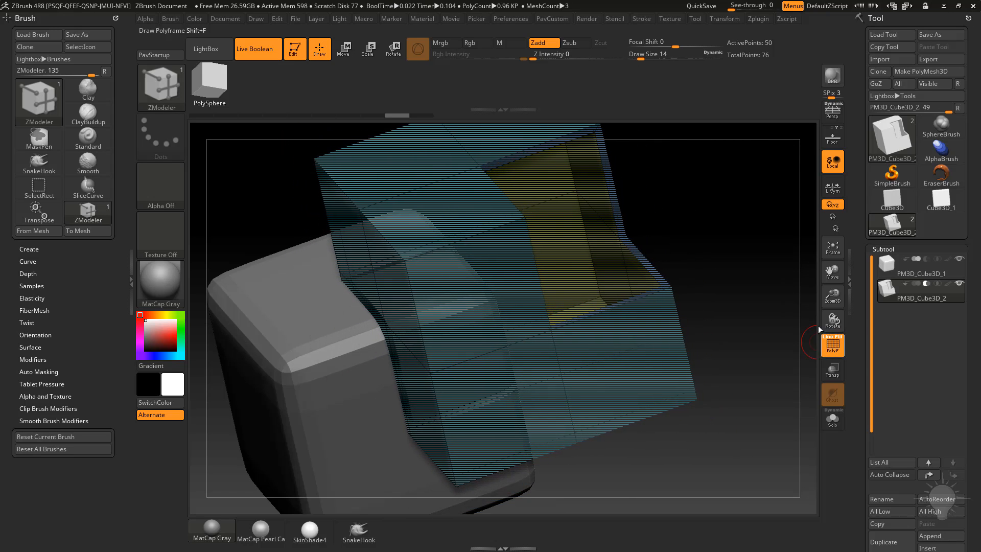
left_click(830, 341)
key("f")
left_click_drag(689, 269, 703, 285)
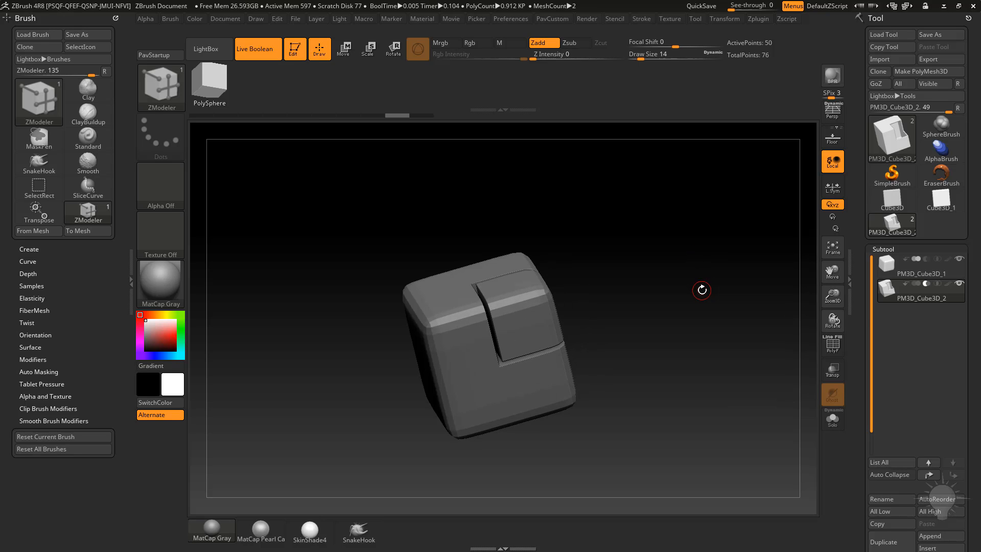
Leave Edit mode, clear the canvas and turn off Live Boolean.
key("t")
key("ctrl+n")
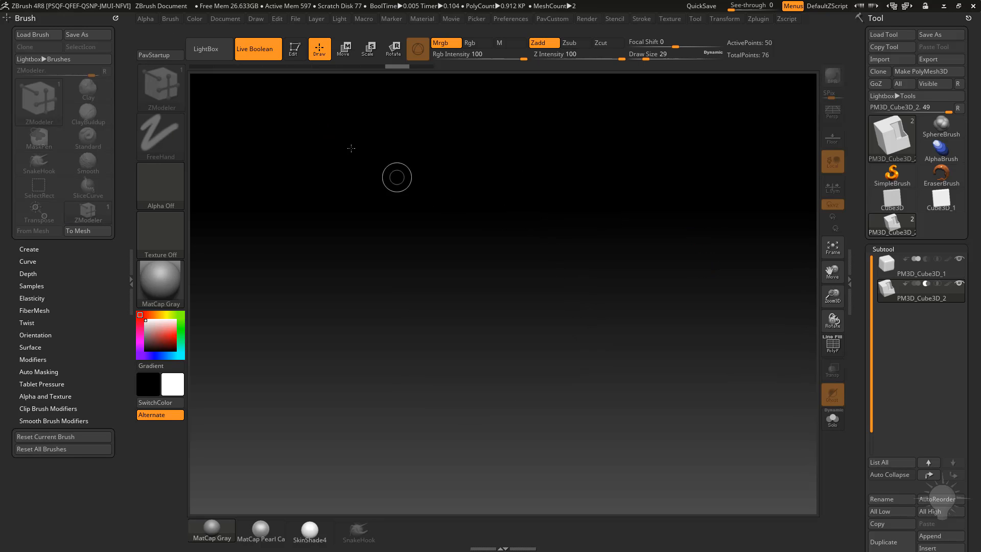
left_click(266, 57)
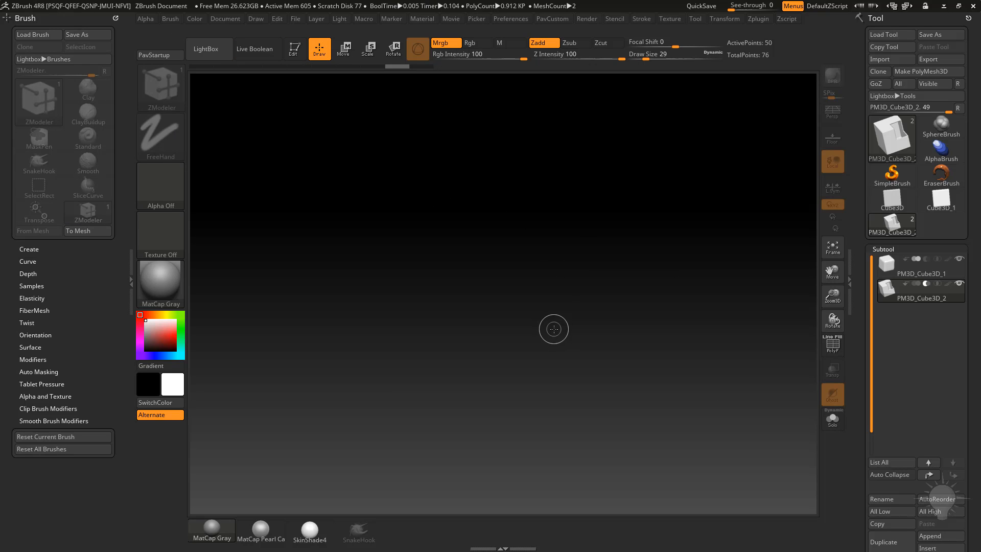
Load DemoHead.ZTL from the LightBox tools and draw it on the canvas.
left_click(289, 80)
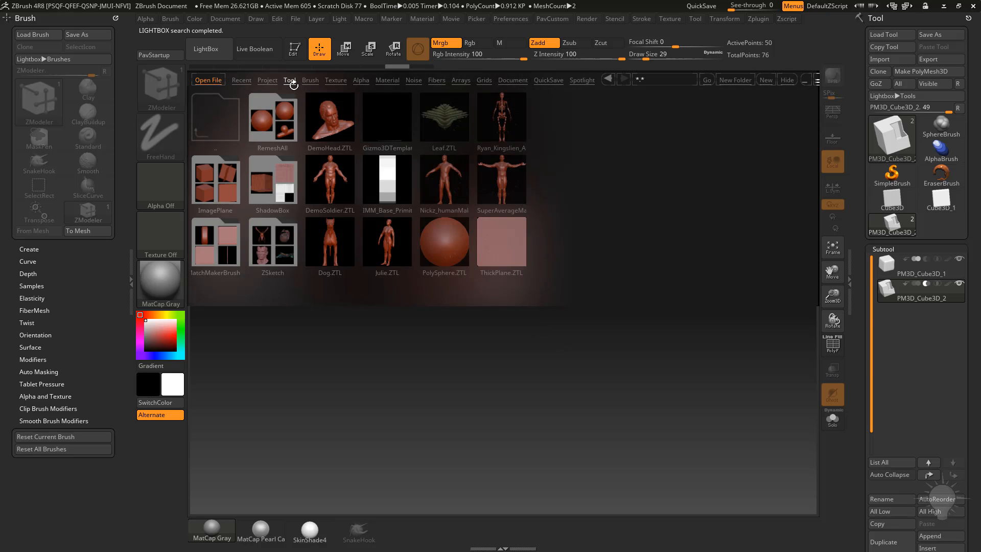
double_click(329, 117)
left_click_drag(431, 357, 483, 308)
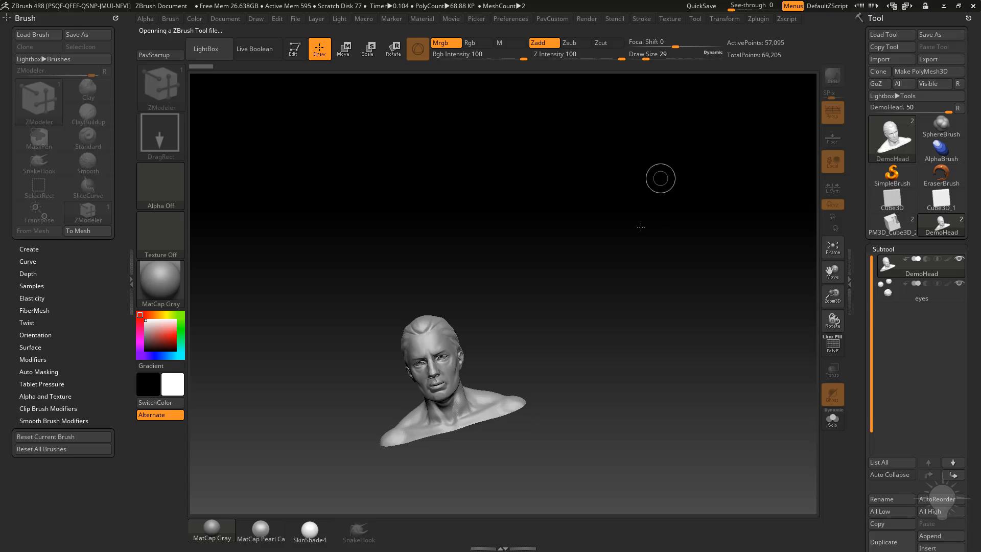
Lower the DemoHead subtool to its lowest subdivision level.
left_click_drag(866, 306, 877, 233)
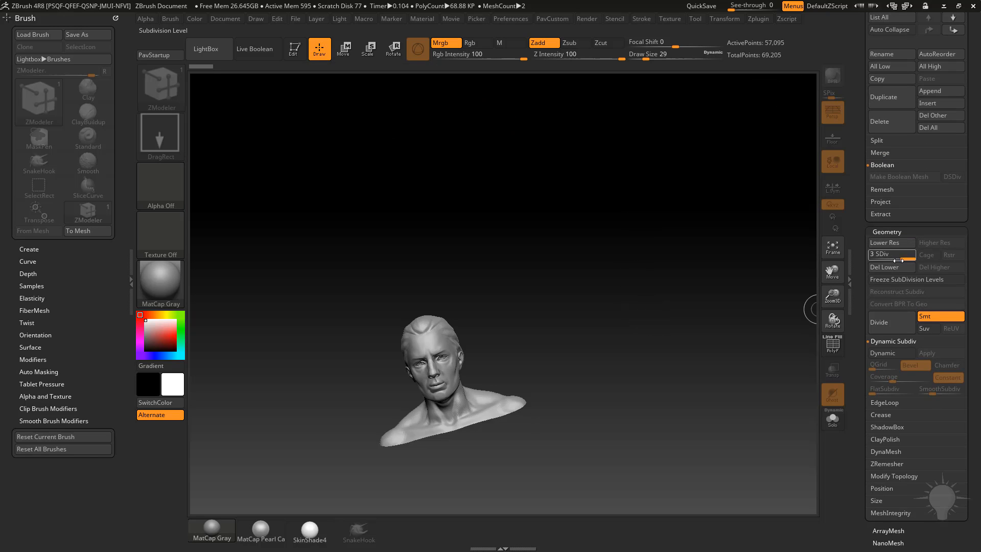
left_click(870, 254)
left_click_drag(862, 274, 863, 412)
left_click(928, 338)
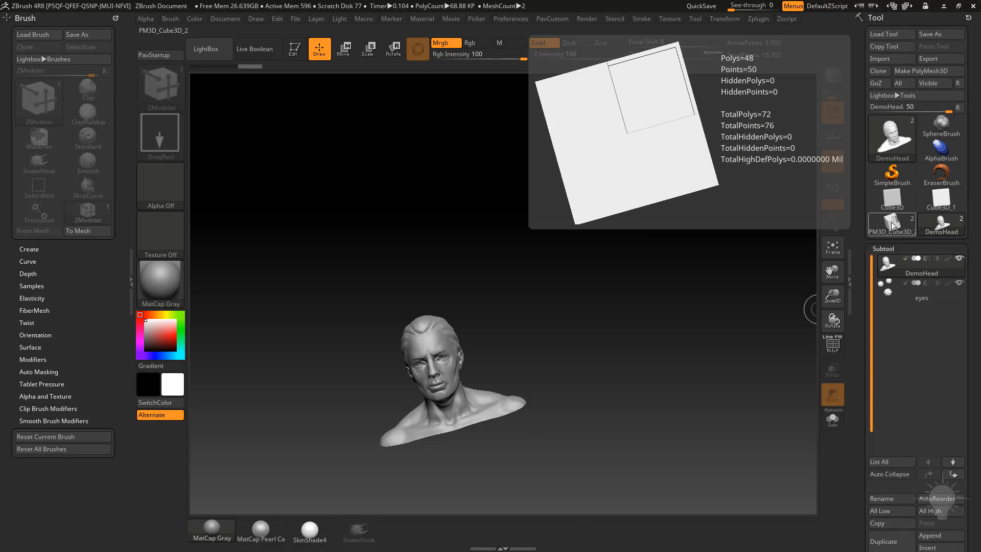
Switch back to the PM3D_Cube3D_2 tool, redraw it on a cleared canvas and enter Edit mode.
left_click(895, 226)
key("ctrl+n")
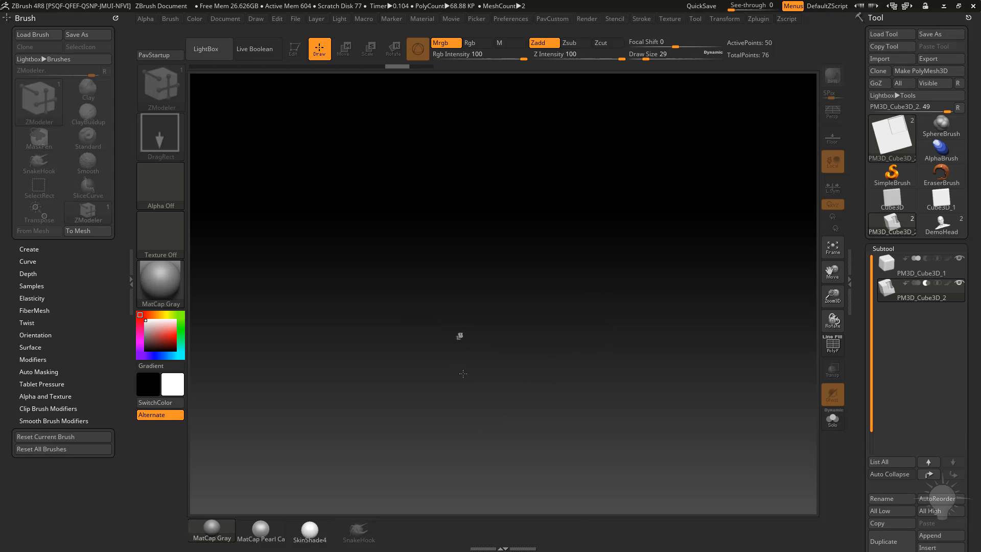
left_click_drag(463, 373, 514, 393)
left_click(294, 49)
left_click_drag(593, 210, 683, 280)
Append DemoHead as a new subtool to the two cubes.
left_click_drag(862, 386, 862, 237)
left_click(943, 381)
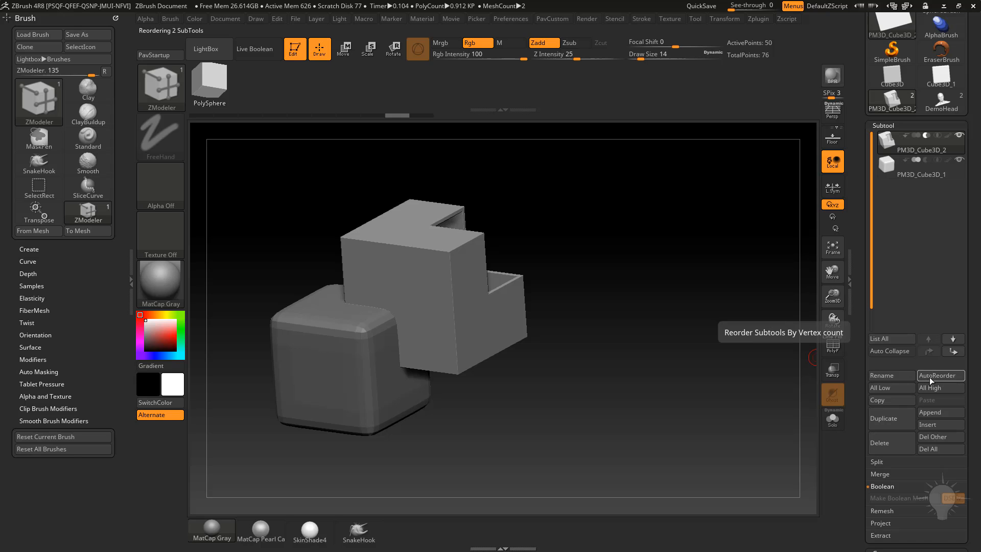
left_click(951, 351)
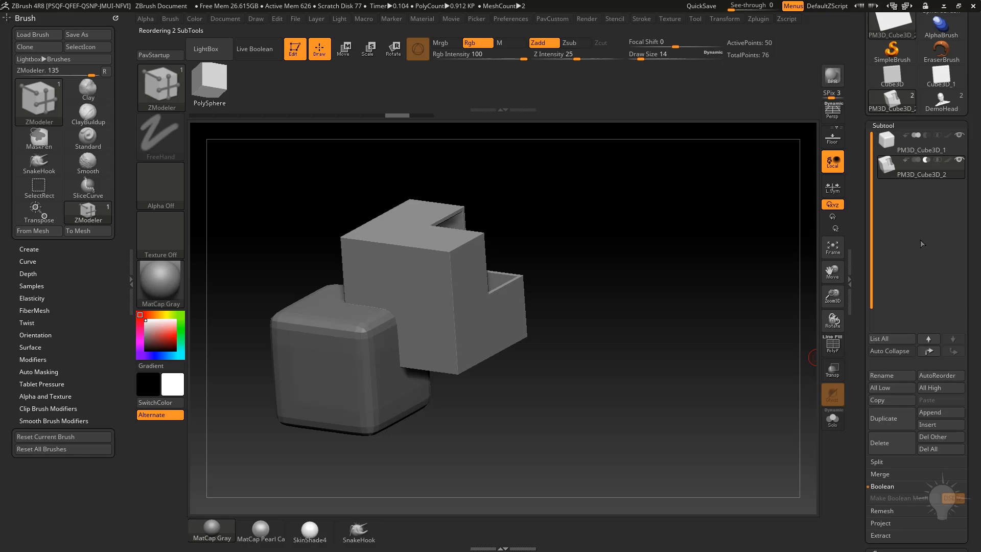
left_click(938, 416)
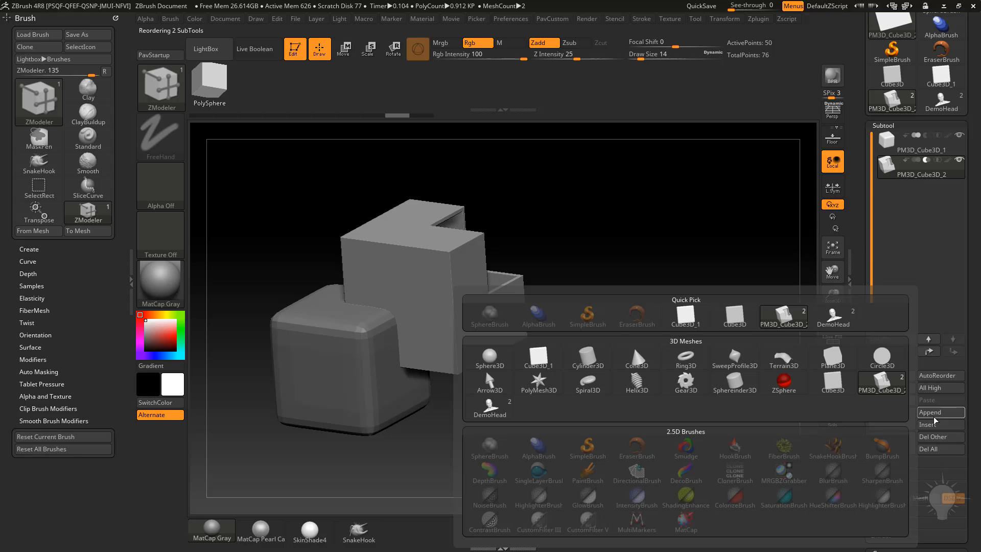
left_click(845, 326)
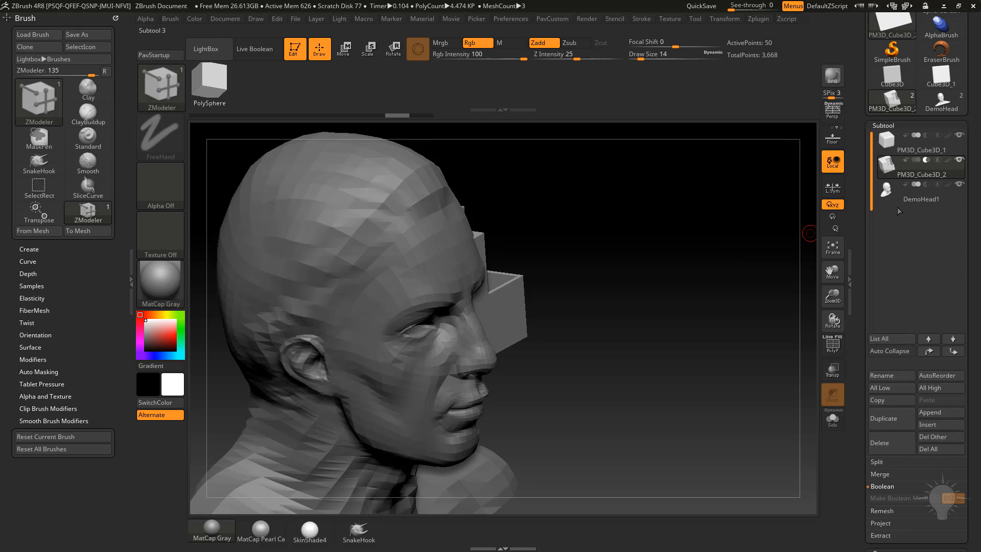
Select the DemoHead1 subtool and position it with the Move gizmo so the cubes sit beside the head.
mouse_move(786, 204)
left_mouse_down()
mouse_move(735, 208)
mouse_move(736, 265)
left_mouse_up()
key("w")
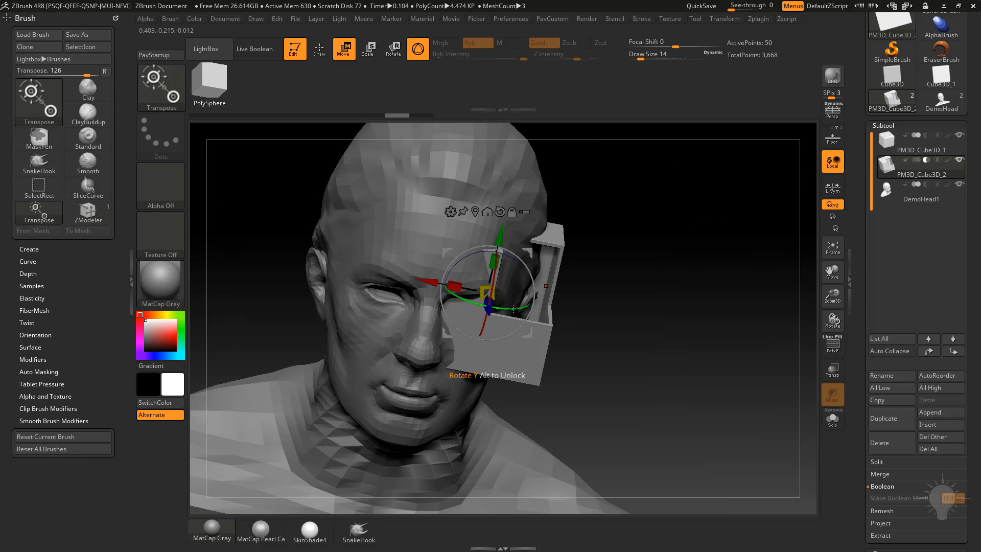
left_click_drag(434, 282, 500, 295)
left_click(445, 230, "alt")
mouse_move(716, 317)
left_mouse_down("alt")
mouse_move(649, 307)
mouse_move(654, 283)
mouse_move(630, 319)
mouse_move(603, 245)
left_mouse_up("alt")
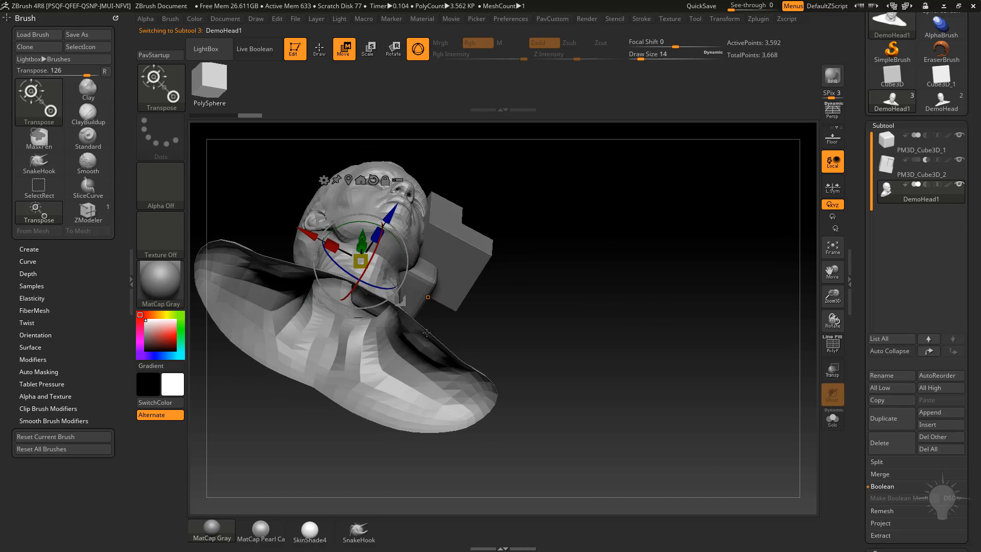
mouse_move(570, 302)
left_mouse_down()
mouse_move(668, 274)
mouse_move(691, 292)
mouse_move(722, 254)
mouse_move(692, 327)
mouse_move(677, 314)
mouse_move(510, 307)
left_mouse_up()
key("q")
key("w")
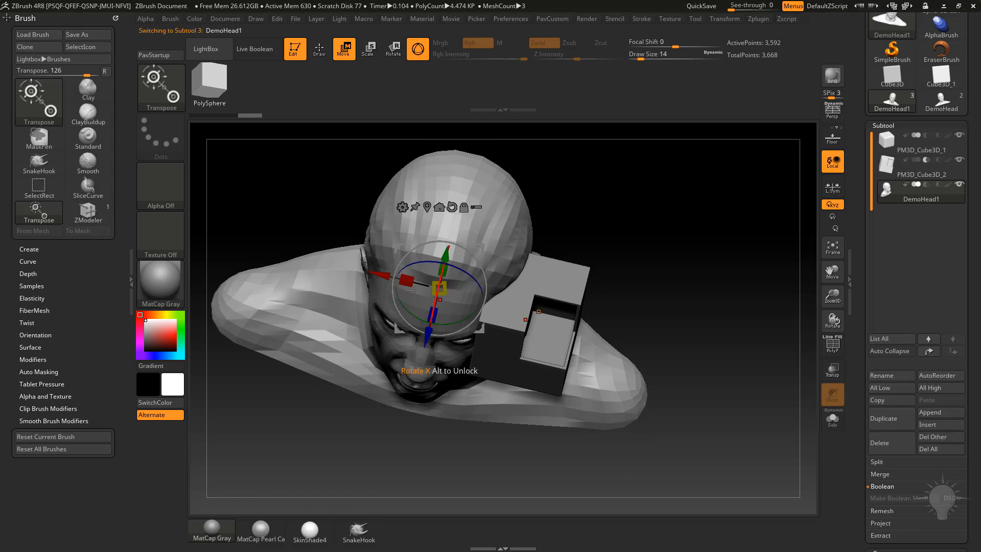
left_click_drag(394, 284, 413, 304)
left_click_drag(625, 188, 608, 353)
left_click_drag(377, 328, 438, 300)
left_click_drag(696, 278, 613, 274)
mouse_move(707, 259)
left_mouse_down("alt")
mouse_move(751, 292)
mouse_move(740, 320)
mouse_move(730, 256)
left_mouse_up("alt")
Look through the ZModeler edge actions, including Close, at the open lower rim of the bust.
key("q")
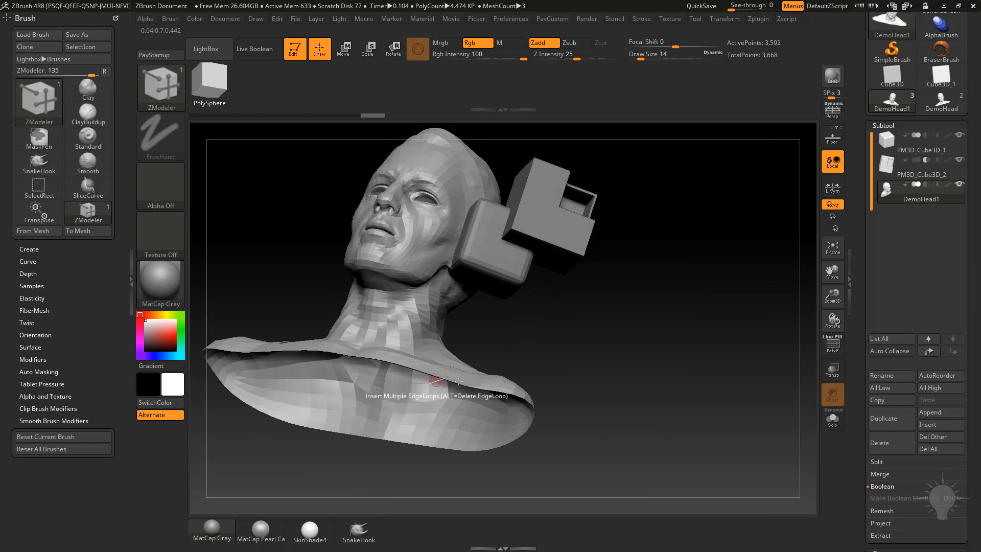
key("space")
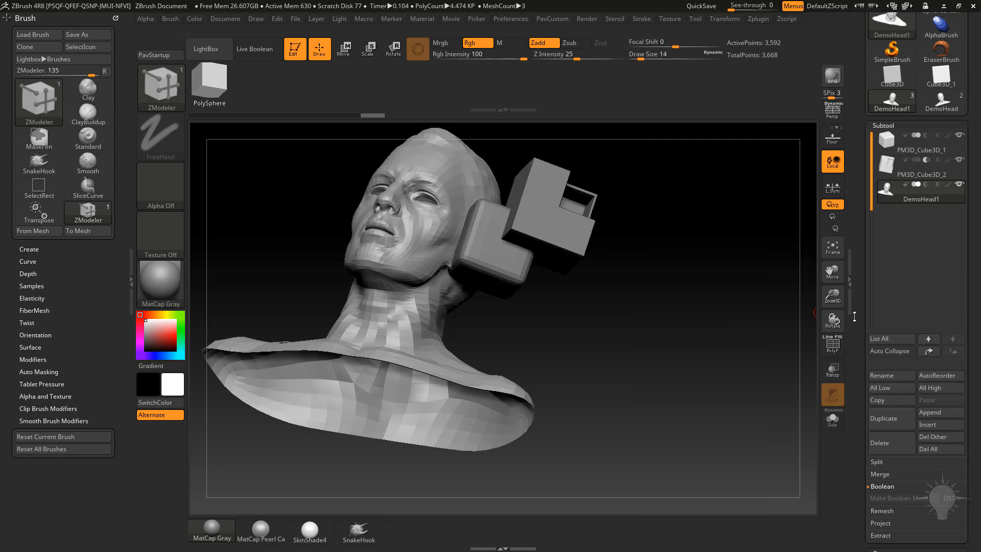
left_click_drag(567, 359, 555, 390, "alt")
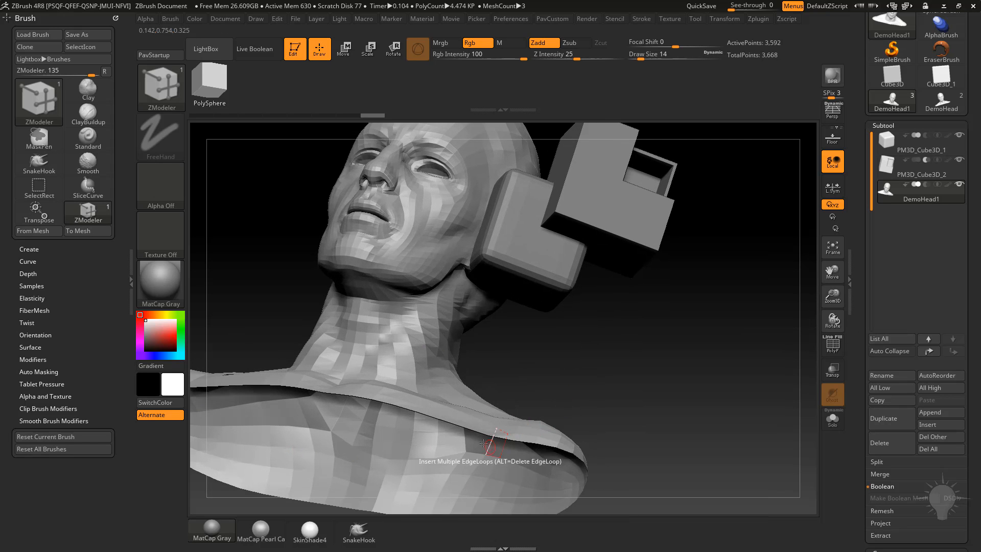
key("space")
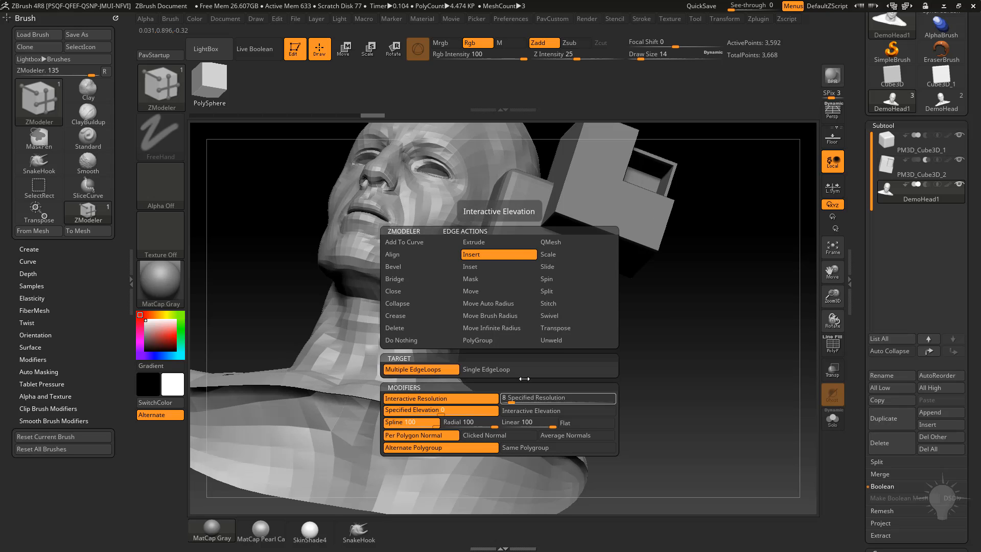
left_click(410, 292)
left_click(441, 366)
Show the head's polyframe and thicken the whole mesh with ZModeler's Extrude polygon action, target Polygroup All.
left_click_drag(729, 240, 746, 389)
left_click(832, 348)
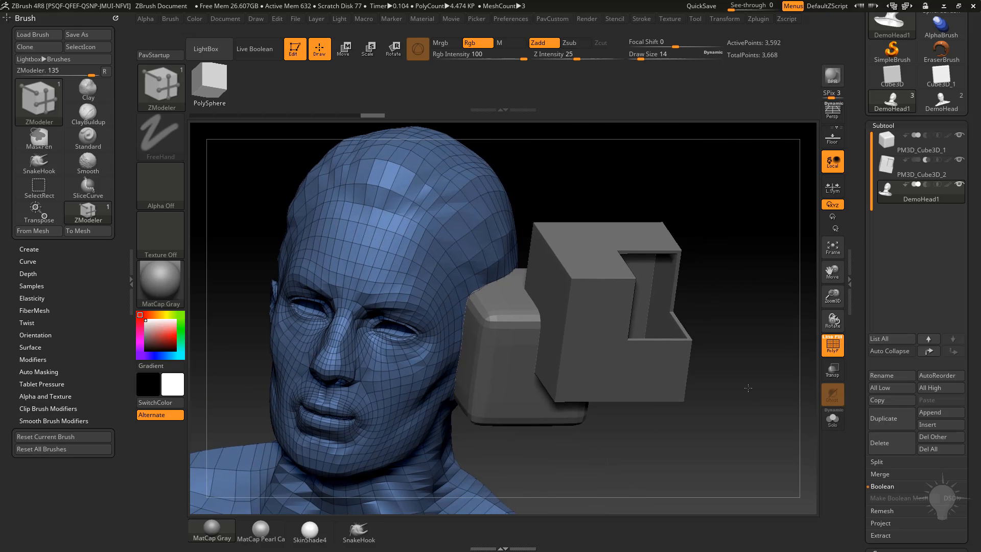
key("space")
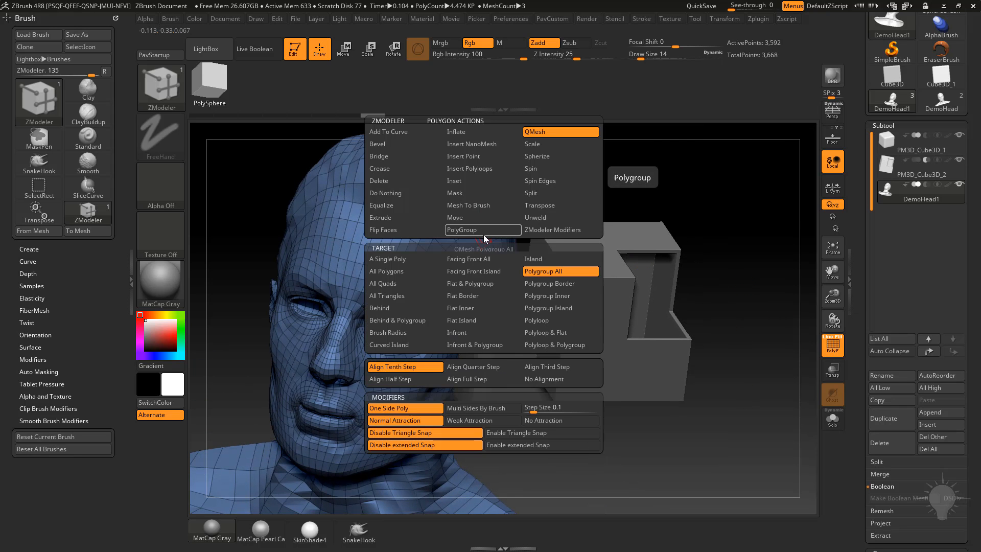
key("space")
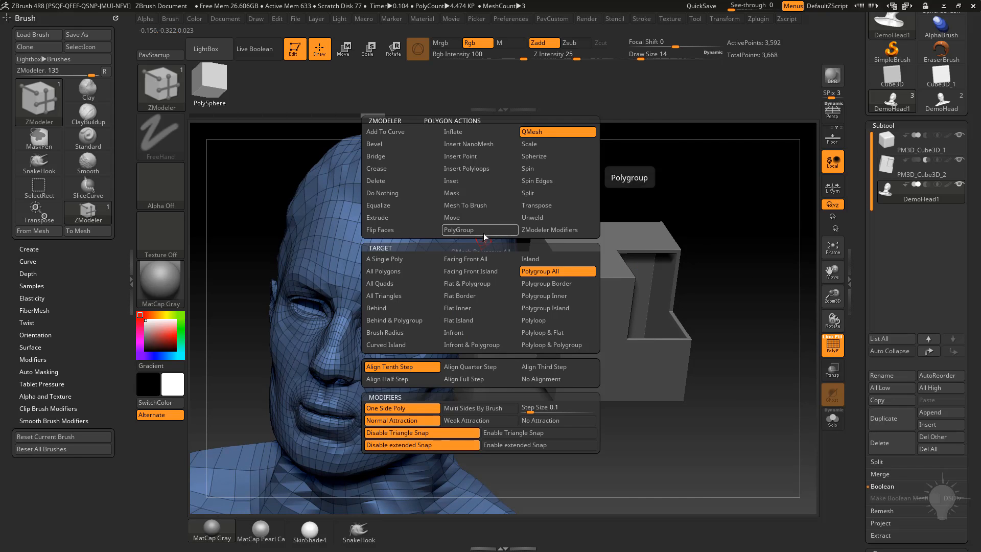
left_click(387, 217)
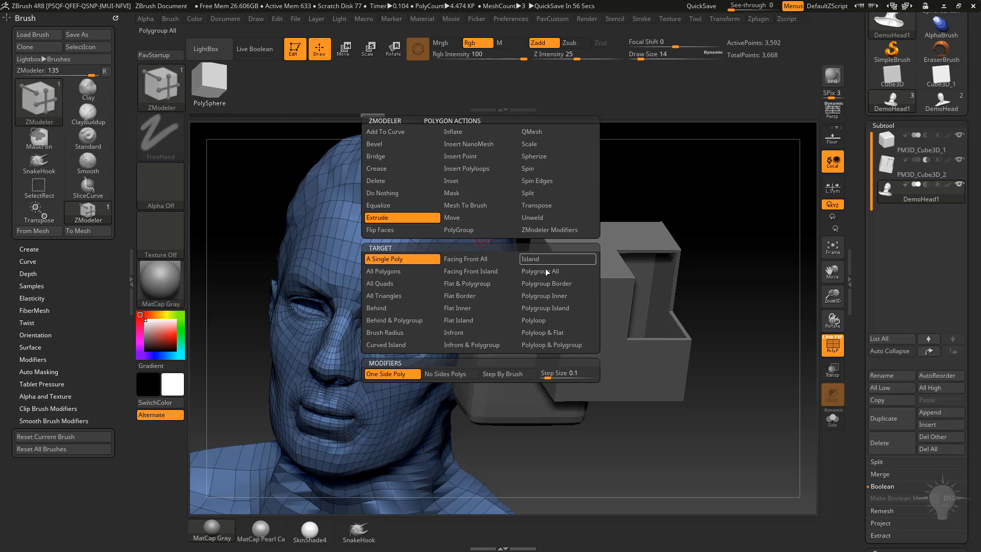
left_click(427, 271)
left_click(431, 296)
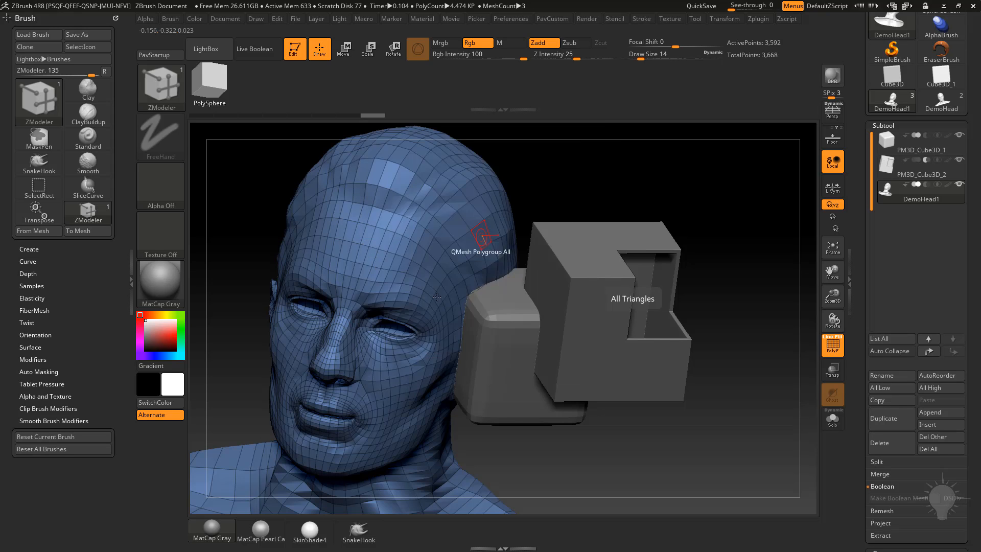
left_click(478, 233)
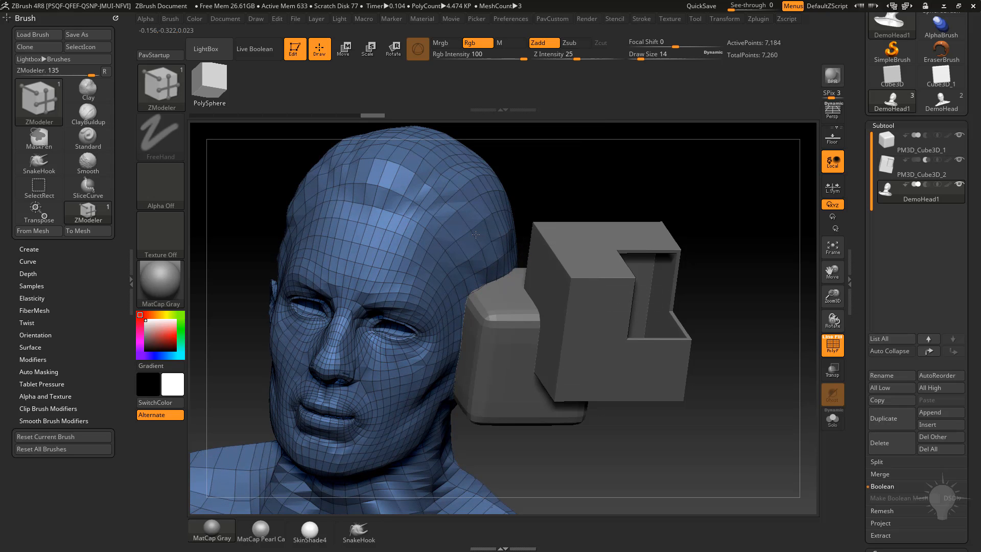
Turn off double-sided display for the head in Display Properties and flip its faces.
mouse_move(863, 313)
left_mouse_down()
mouse_move(864, 187)
mouse_move(866, 213)
left_mouse_up()
left_click(885, 197)
left_click_drag(764, 253, 696, 336)
left_click(889, 251)
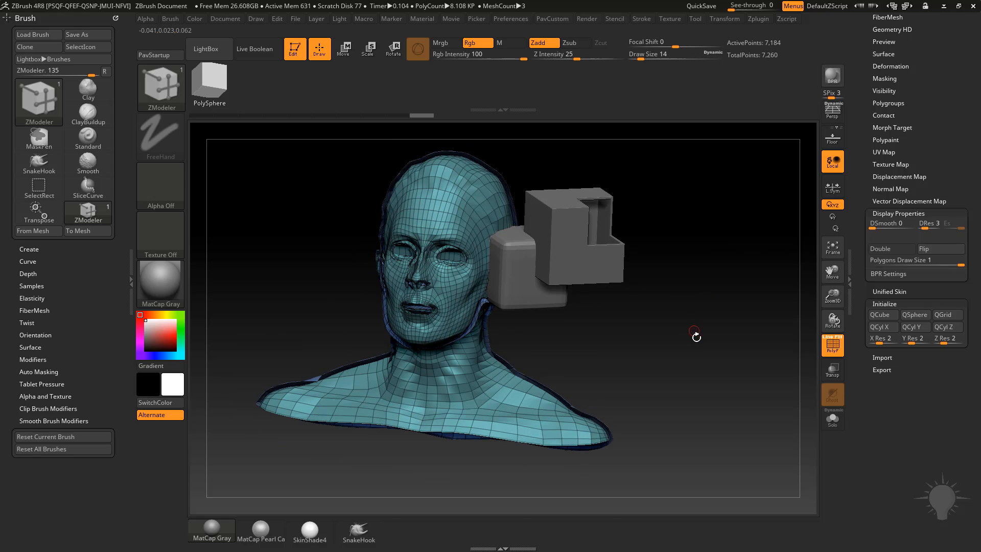
left_click(929, 250)
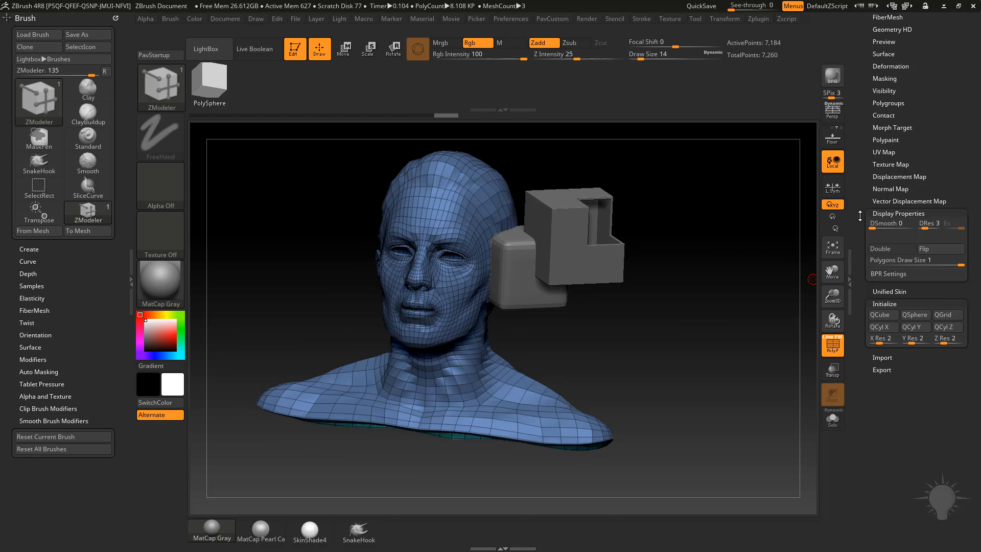
Set the DemoHead1 subtool to subtraction and turn on Live Boolean.
left_click_drag(859, 216, 857, 342)
left_click_drag(722, 266, 730, 294)
left_click_drag(743, 245, 766, 311, "alt")
left_click(926, 308)
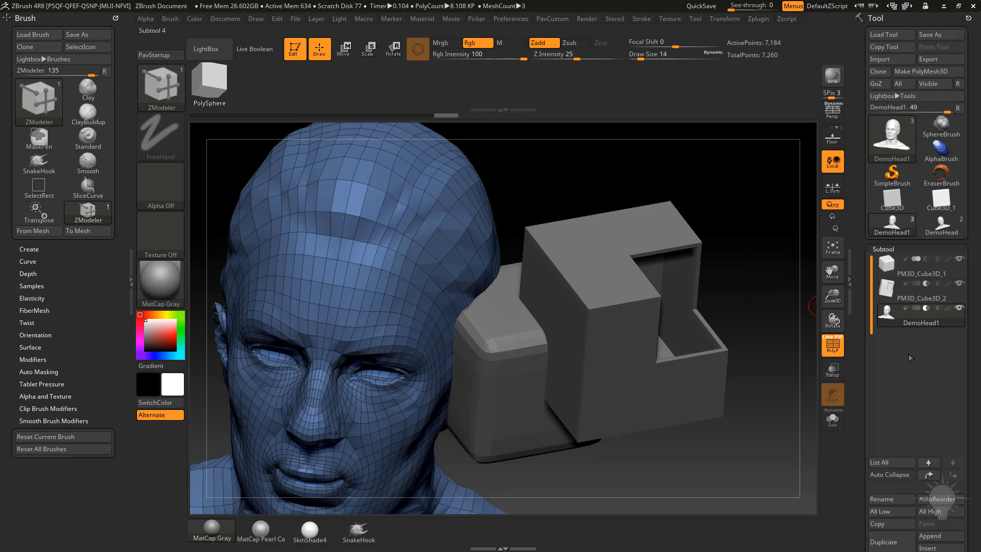
left_click(254, 49)
left_click_drag(700, 261, 423, 262)
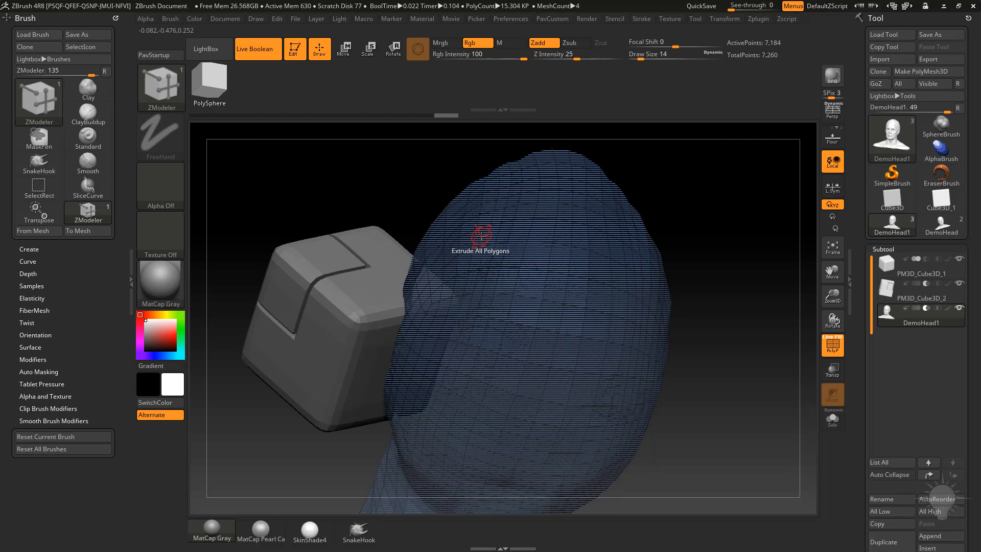
Hide the polyframe and shift the DemoHead1 subtool with the Move gizmo so its thin wall cuts through the cube.
left_click_drag(480, 236, 480, 238)
left_click_drag(736, 353, 777, 326)
key("w")
key("shift+f")
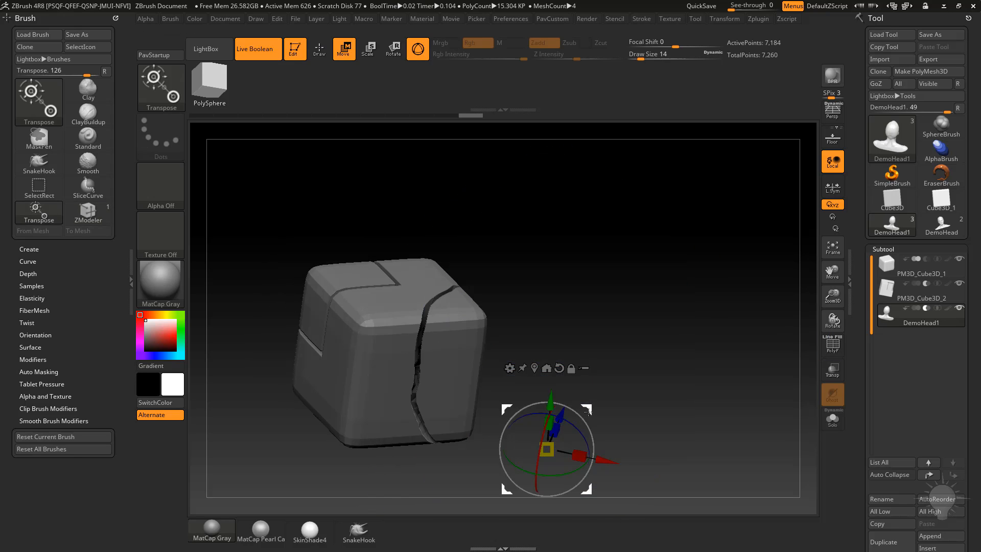
left_click_drag(542, 264, 569, 386)
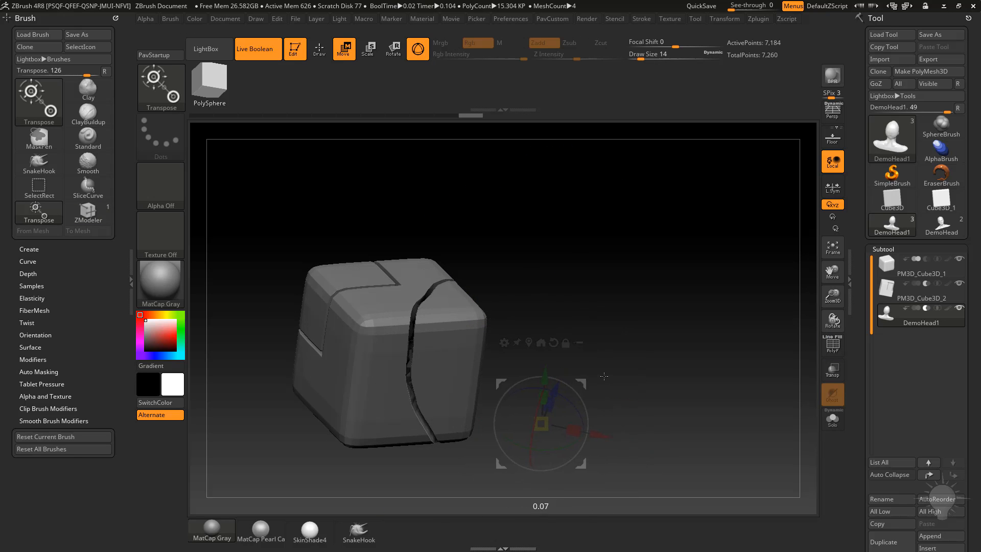
left_click_drag(744, 331, 502, 384)
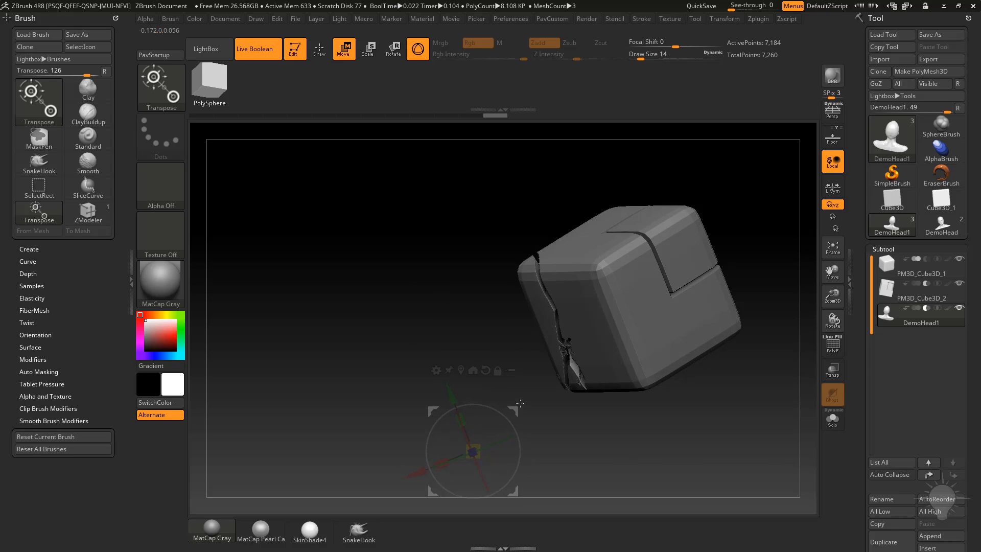
left_click_drag(442, 298, 636, 269)
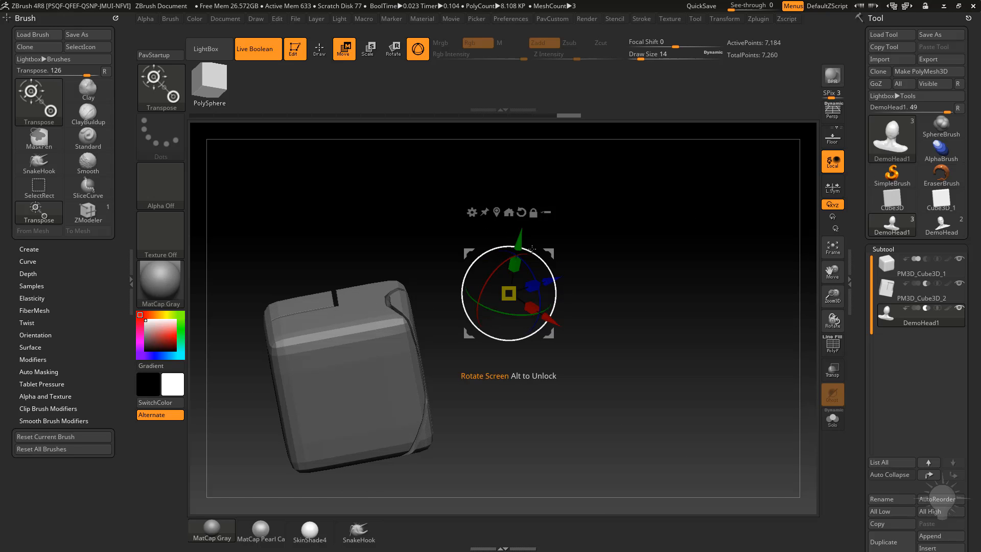
left_click_drag(553, 252, 558, 258)
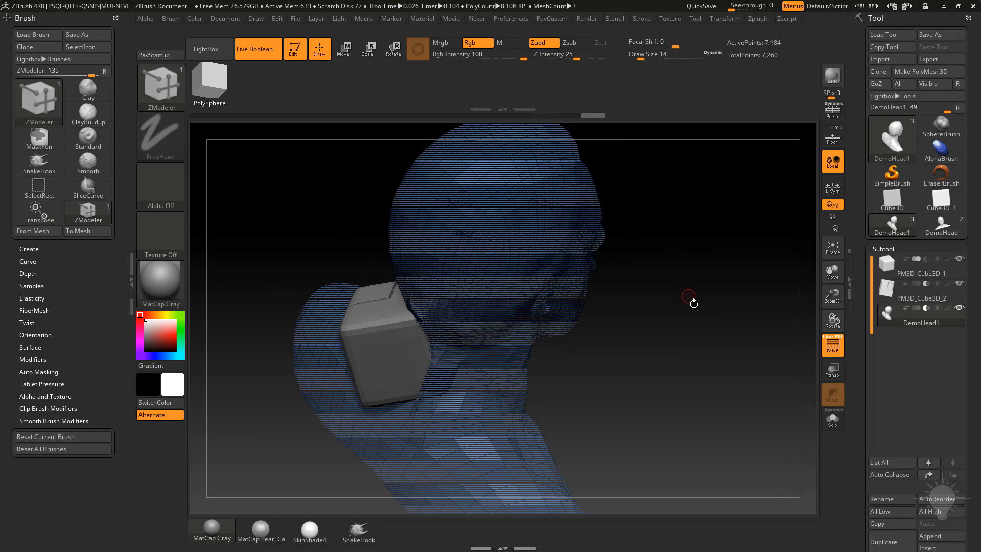
Reposition the head with the Move gizmo so its shell carves a curved groove across the cube's lower part, with the polyframe hidden.
mouse_move(685, 296)
left_mouse_down()
mouse_move(717, 291)
mouse_move(567, 317)
left_mouse_up()
key("w")
mouse_move(523, 245)
left_mouse_down()
mouse_move(576, 275)
mouse_move(676, 132)
mouse_move(701, 121)
left_mouse_up()
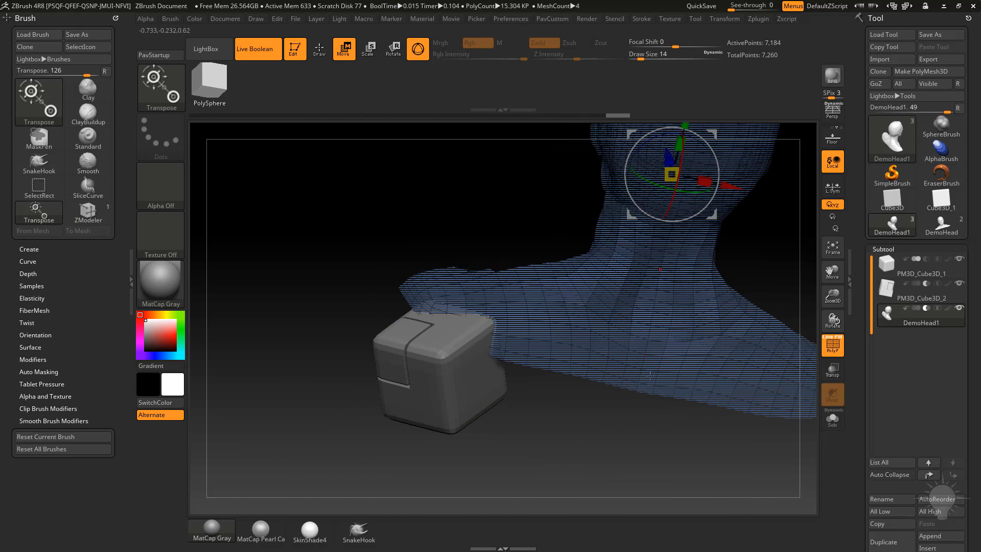
key("q")
mouse_move(710, 434)
left_mouse_down()
mouse_move(607, 405)
mouse_move(705, 339)
mouse_move(567, 363)
mouse_move(714, 354)
mouse_move(588, 225)
left_mouse_up()
key("shift+f")
key("w")
key("shift+f")
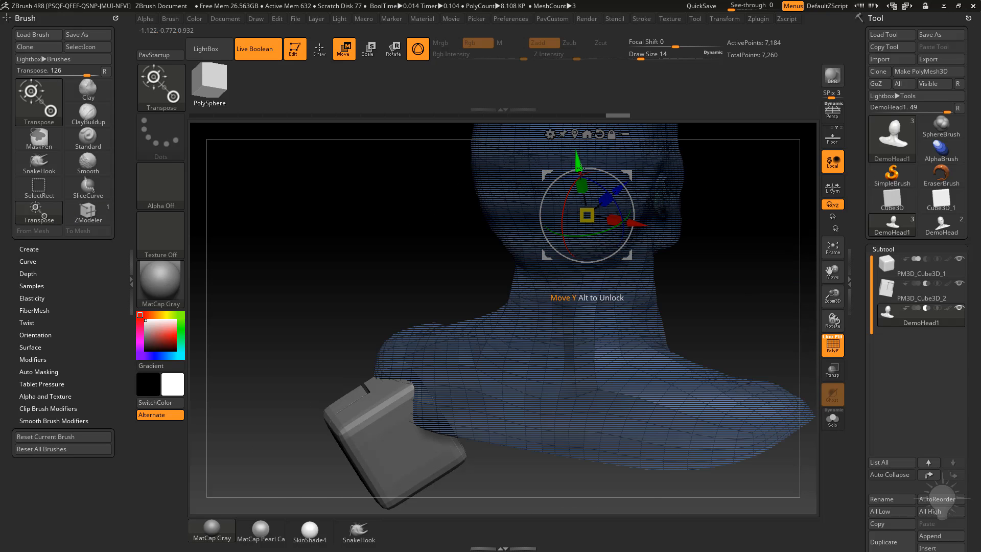
left_click_drag(580, 168, 591, 230)
mouse_move(756, 279)
left_mouse_down()
mouse_move(703, 268)
mouse_move(712, 219)
mouse_move(807, 175)
mouse_move(711, 304)
left_mouse_up()
key("shift+f")
key("q")
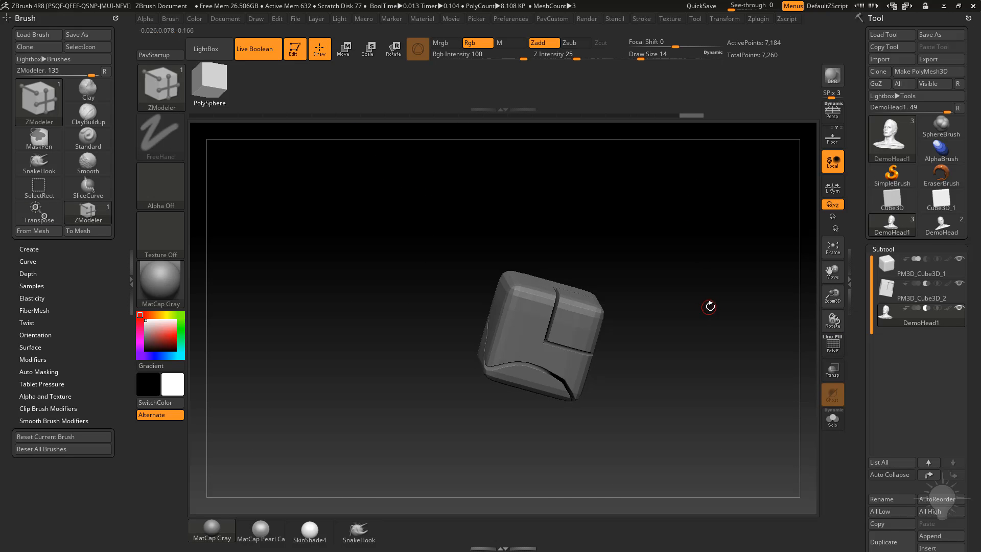
Make a Boolean mesh with DSDiv enabled, switch to the resulting UMesh tool and show its polyframe.
left_click_drag(854, 340, 855, 251)
left_click(952, 270)
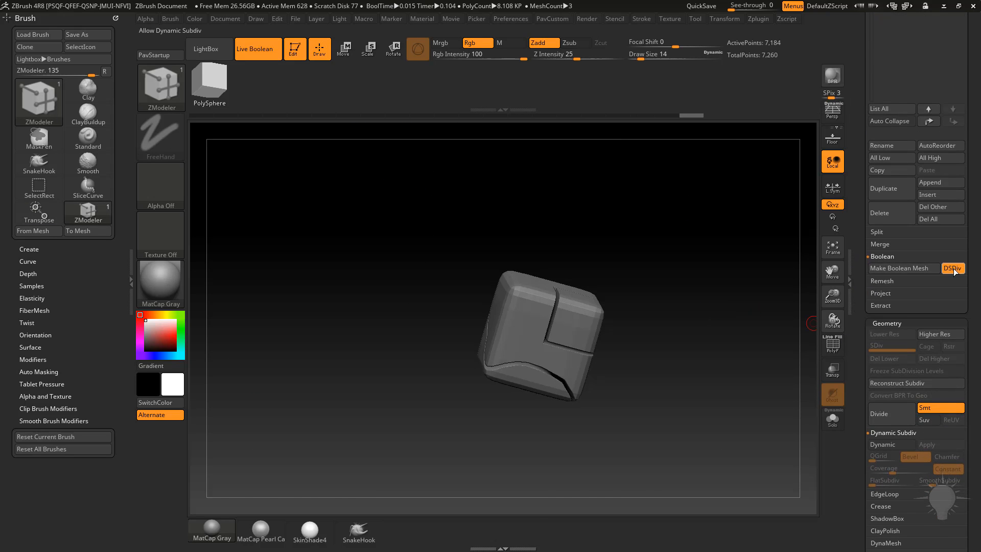
left_click(869, 268)
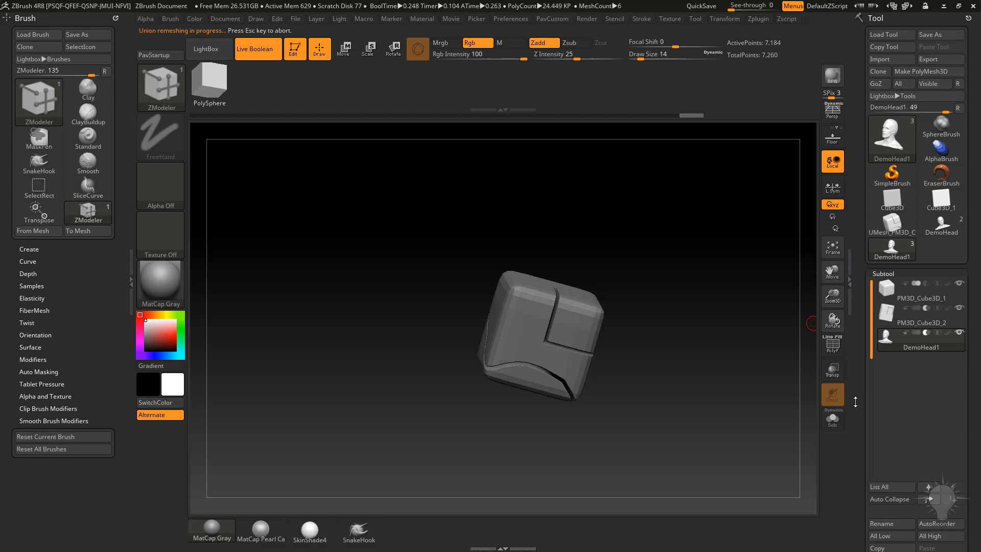
left_click(832, 345)
mouse_move(749, 311)
left_mouse_down()
mouse_move(751, 341)
mouse_move(740, 313)
left_mouse_up()
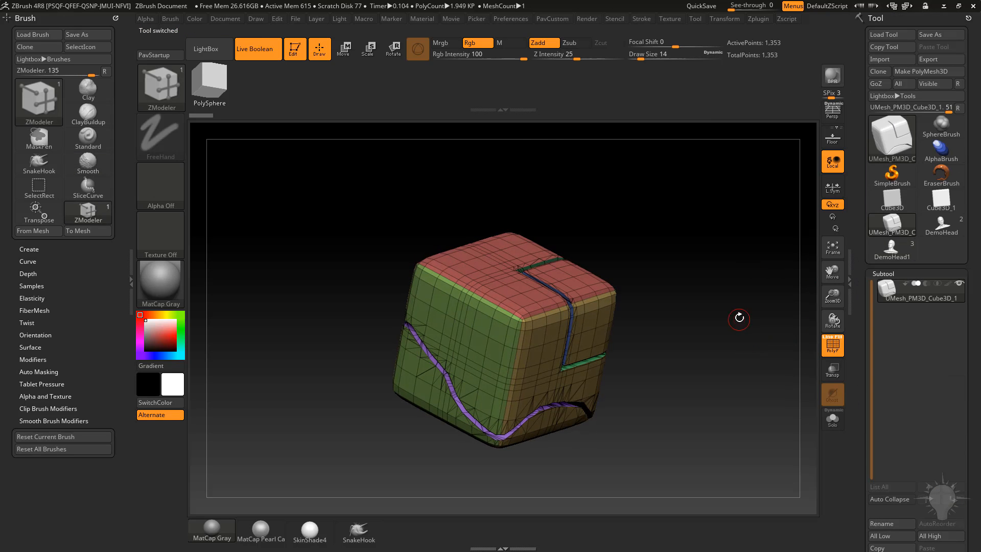
Isolate the cube's cut corner piece with a selection rectangle and Grow All visibility, and show the whole mesh again.
left_click_drag(595, 254, 639, 312, "ctrl+shift")
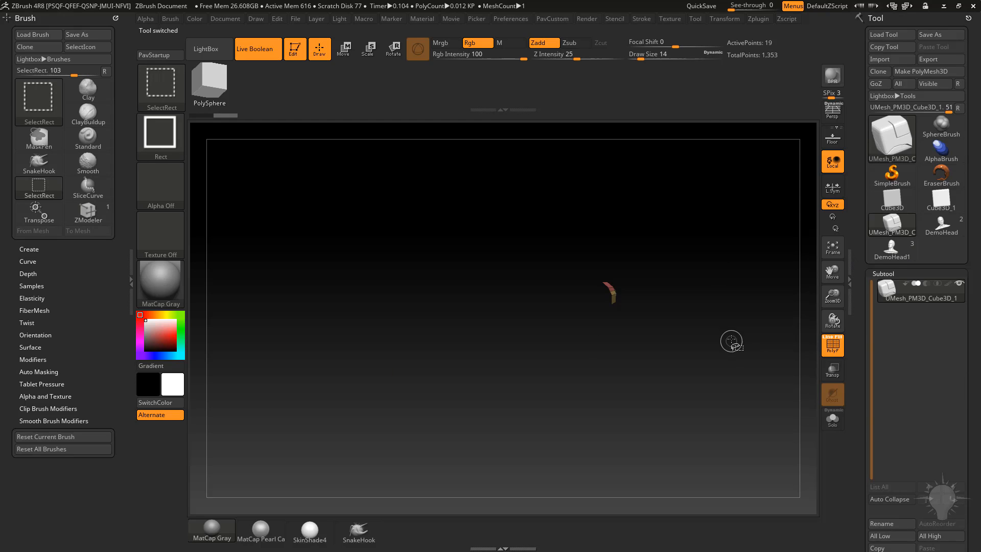
left_click(726, 335, "ctrl+shift")
left_click_drag(862, 371, 879, 189)
left_click(886, 222, "shift")
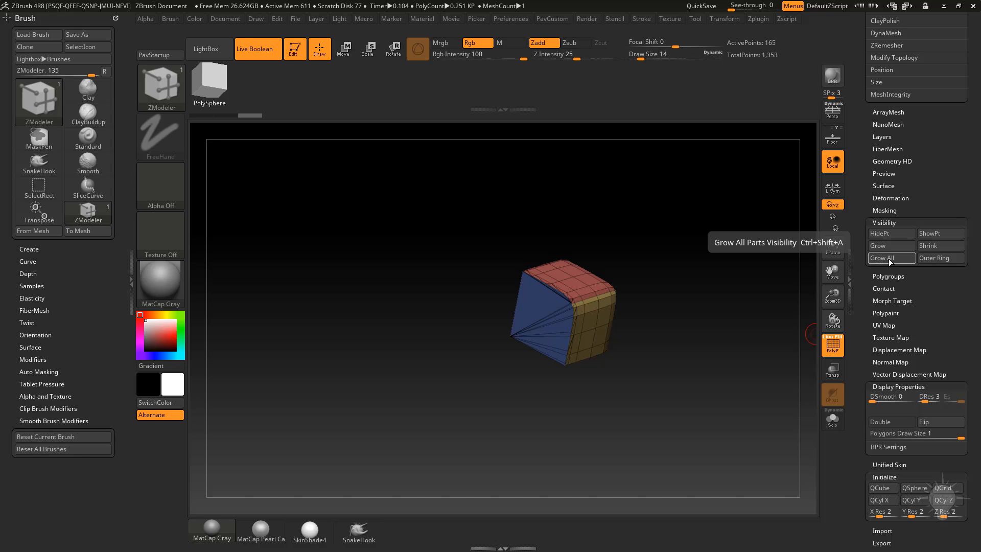
left_click_drag(856, 332, 855, 516)
left_click_drag(747, 354, 665, 308)
left_click(665, 308, "ctrl+shift")
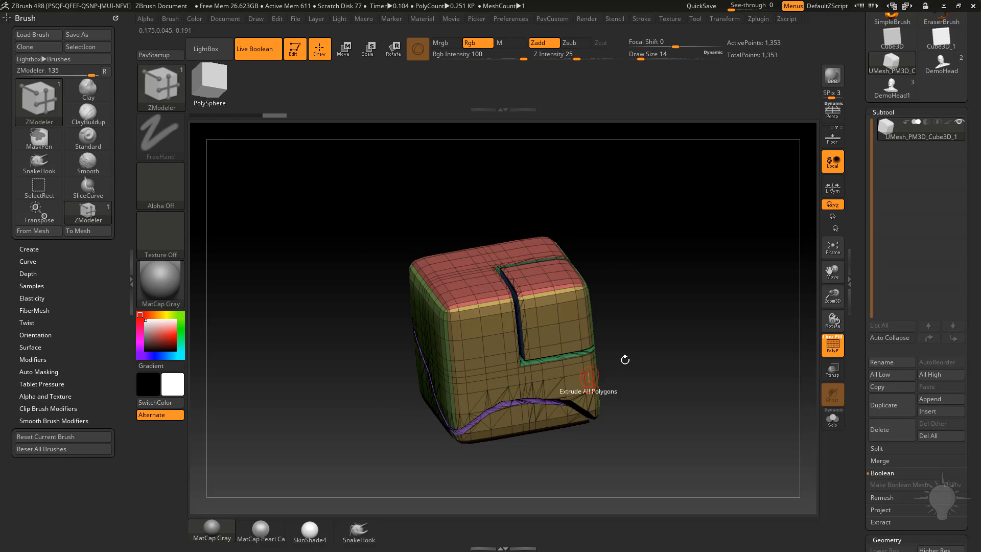
Split the Boolean mesh into separate subtools with Split To Parts, accepting the warning, and switch to the Standard brush.
left_click_drag(624, 360, 681, 300)
left_click(876, 448)
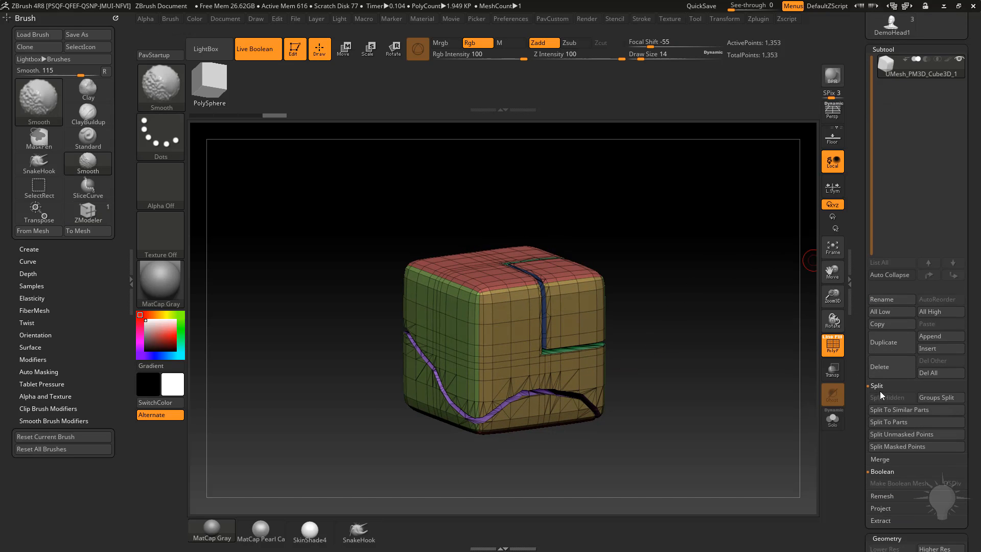
left_click(891, 422)
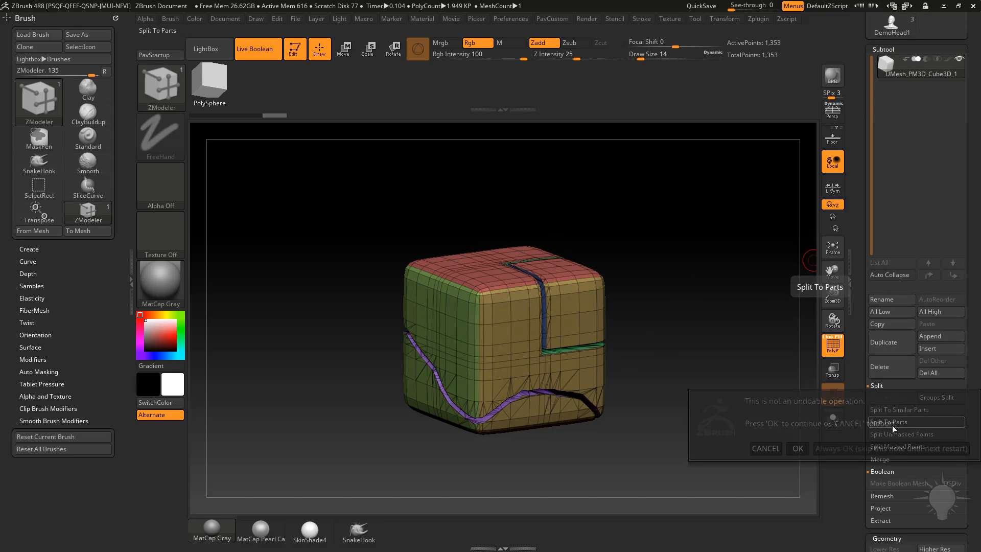
left_click(837, 451)
left_click_drag(696, 236, 686, 248)
key("b")
key("s")
key("t")
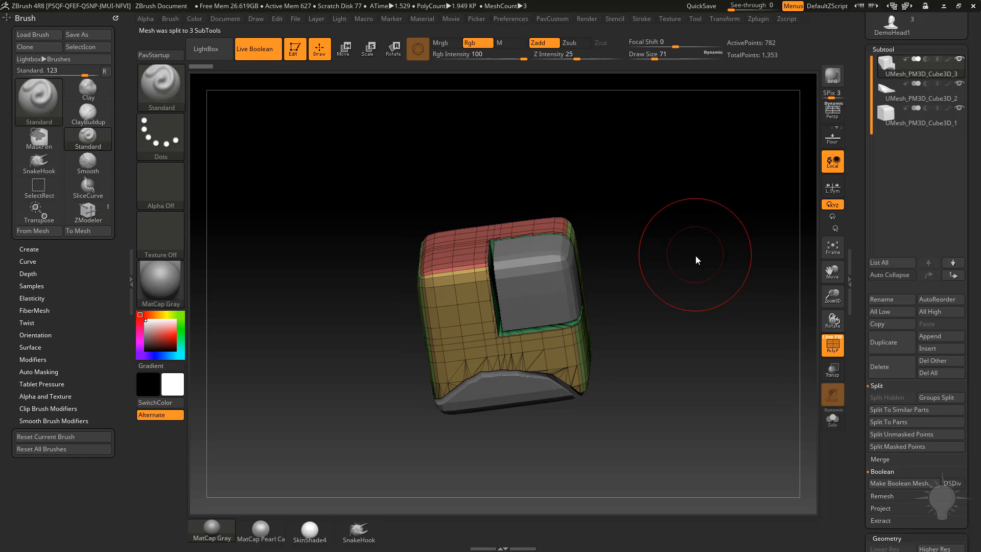
Examine each of the three split cube pieces on its own in Solo mode, leaving the corner piece selected.
left_click(833, 419)
left_click_drag(716, 301, 786, 266)
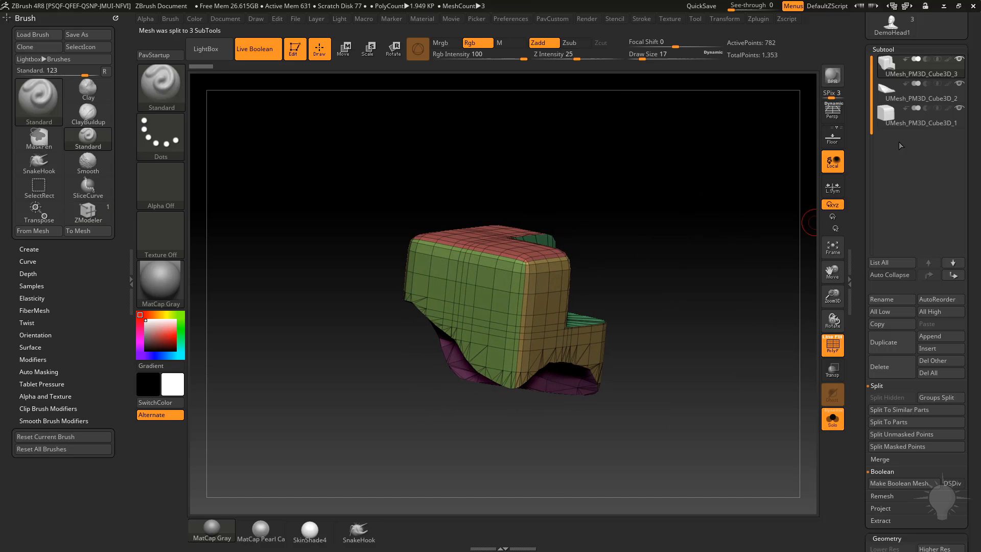
left_click(918, 97)
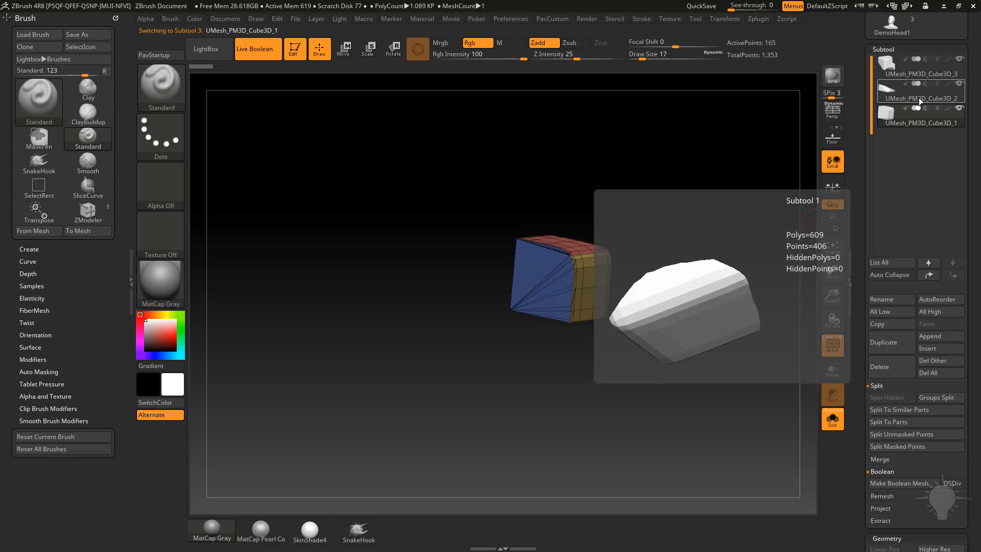
left_click_drag(715, 166, 681, 162)
left_click(916, 72)
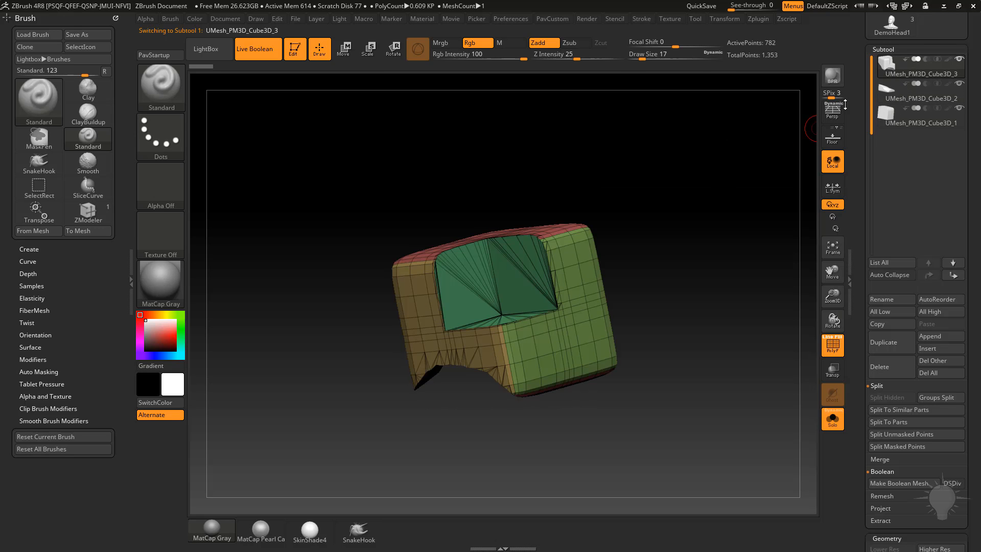
left_click_drag(661, 211, 693, 196)
left_click(921, 98)
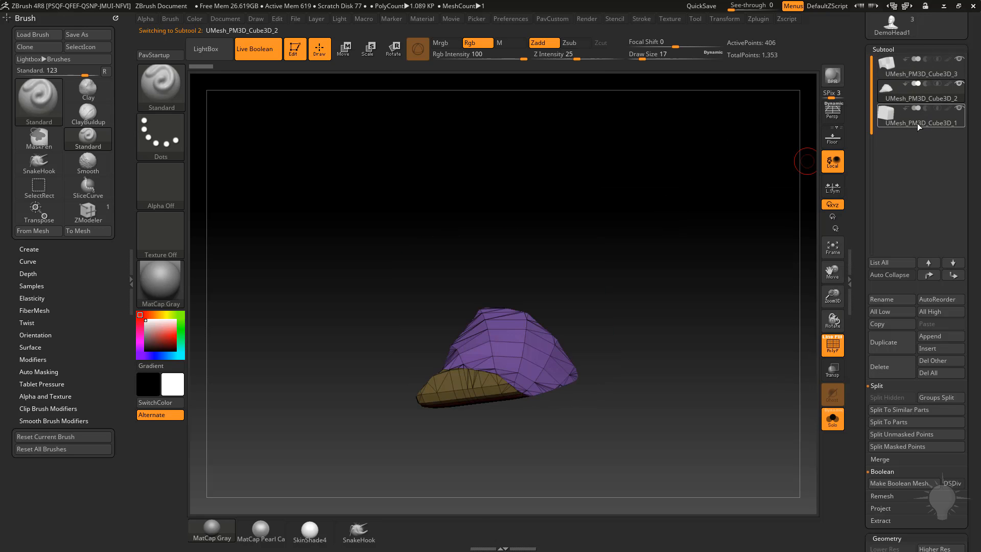
left_click(918, 124)
left_click_drag(782, 292, 815, 311)
left_click(831, 416)
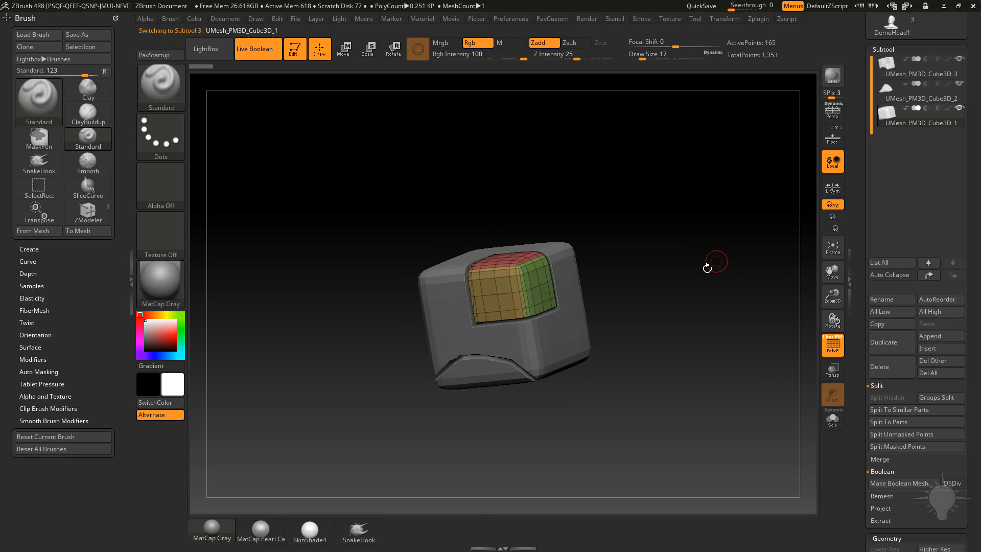
Select the separate cube pieces directly in the viewport and inspect the lower curved piece in Solo mode.
left_click_drag(707, 267, 493, 367)
left_click(498, 374, "alt")
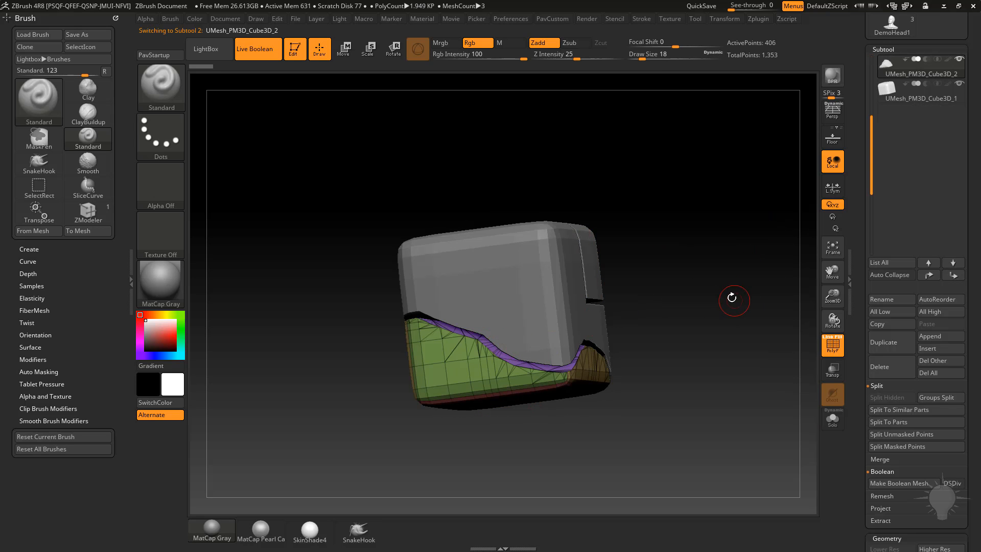
left_click_drag(731, 297, 608, 294)
left_click(468, 326, "alt")
left_click(522, 329, "alt")
left_click(459, 415, "alt")
left_click_drag(575, 330, 809, 337)
left_click(831, 419)
left_click_drag(690, 309, 715, 324)
left_click(831, 418)
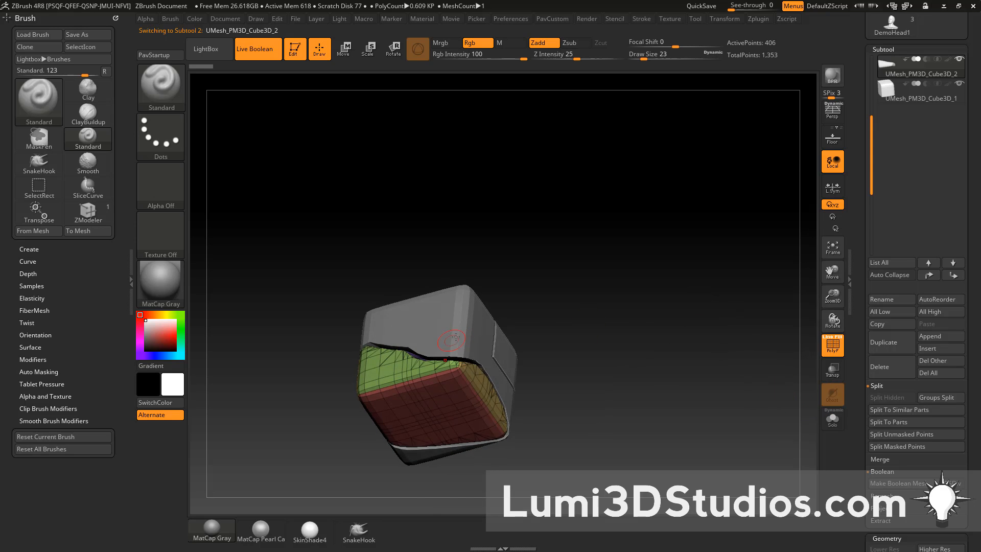